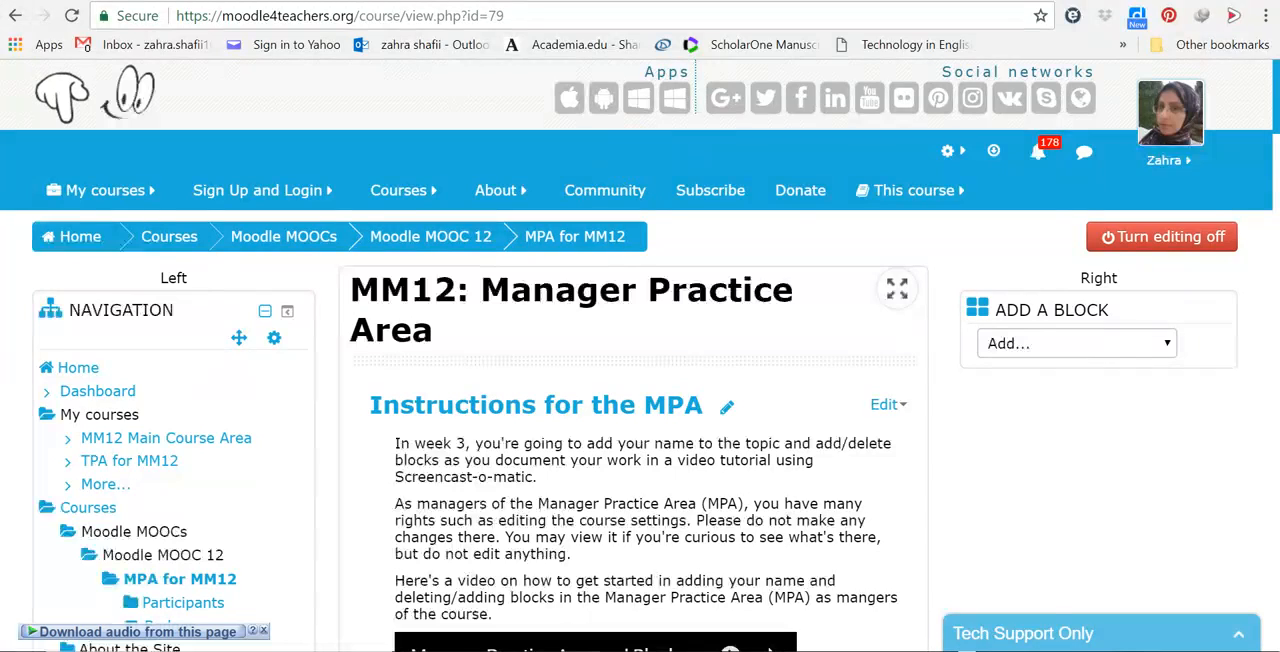
# Step: Look over the Week 3 section of the main course page, and add a Poll block to the Manager Practice Area
pyautogui.click(689, 1)
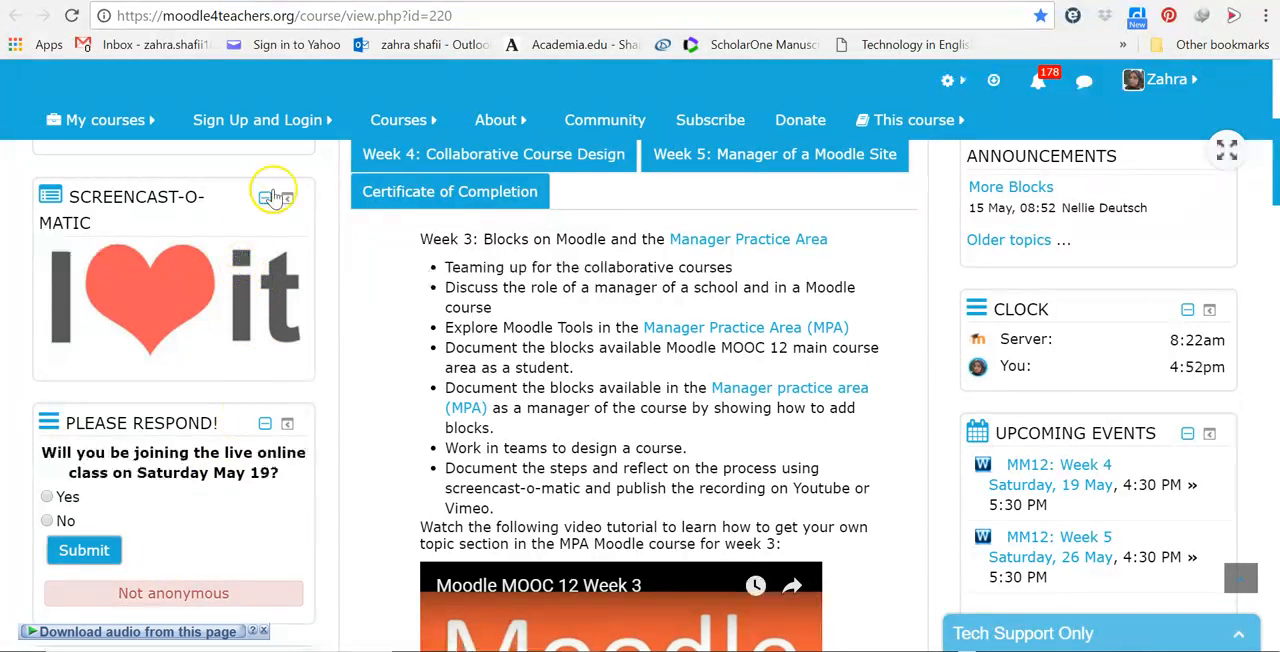
pyautogui.click(463, 1)
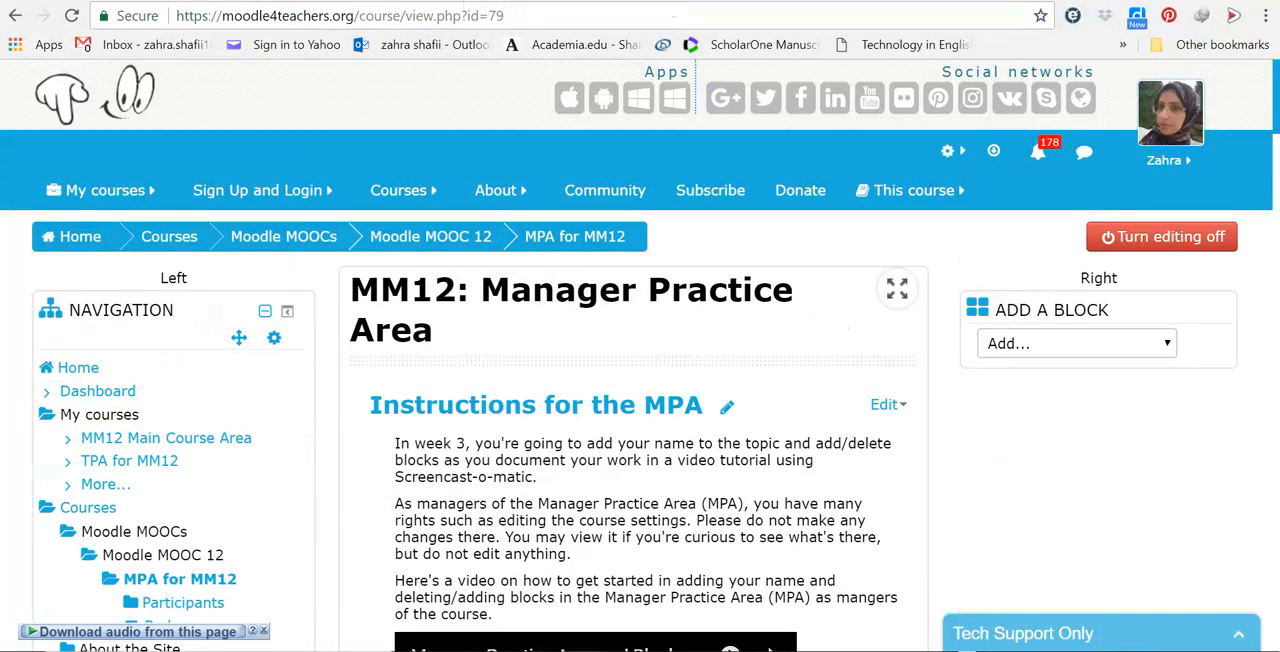
pyautogui.click(1165, 344)
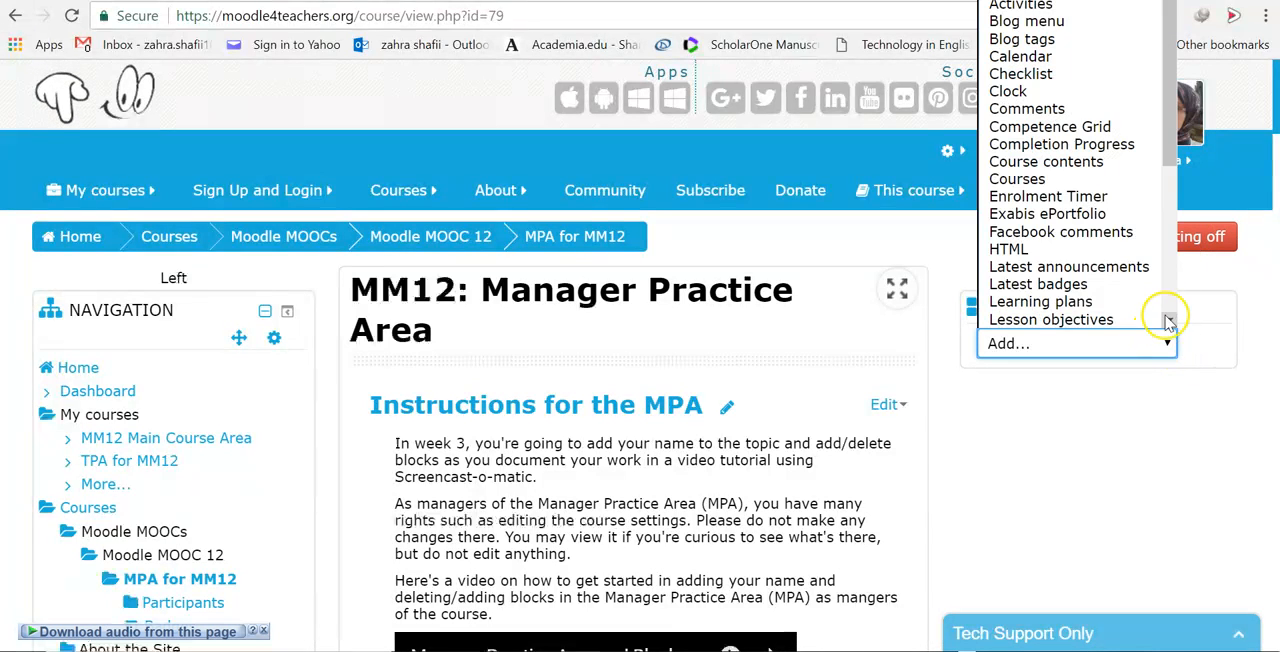
pyautogui.moveTo(1175, 163); pyautogui.dragTo(1173, 273)
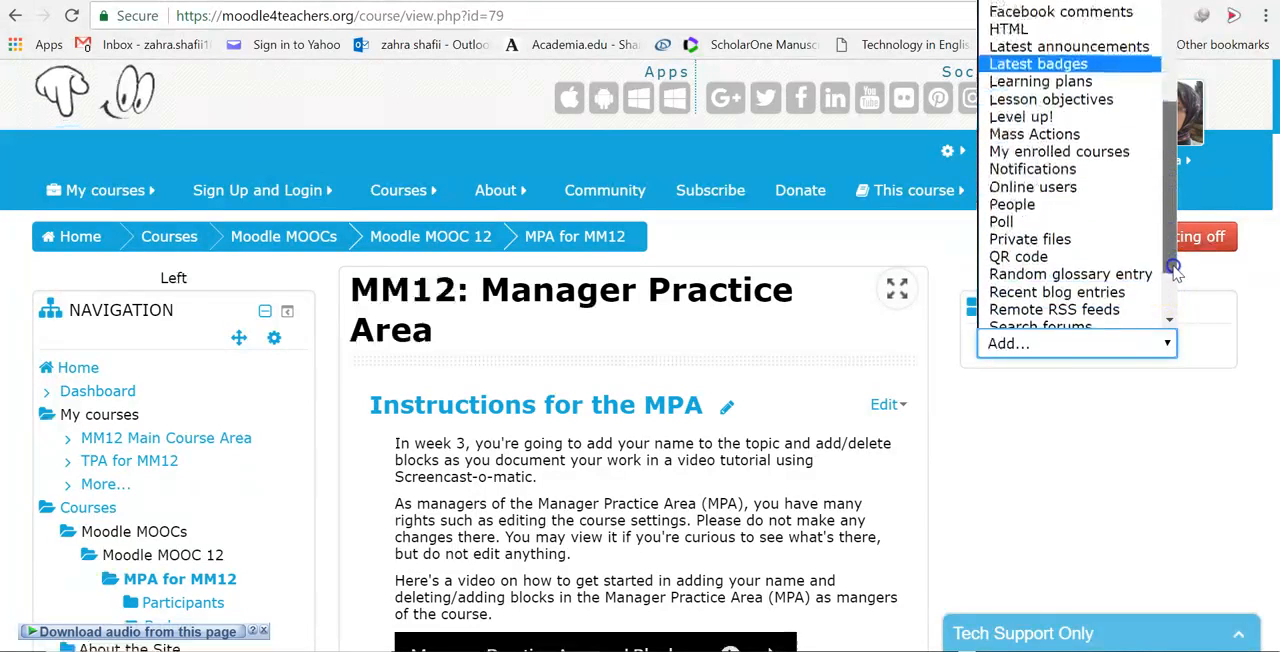
pyautogui.click(1015, 212)
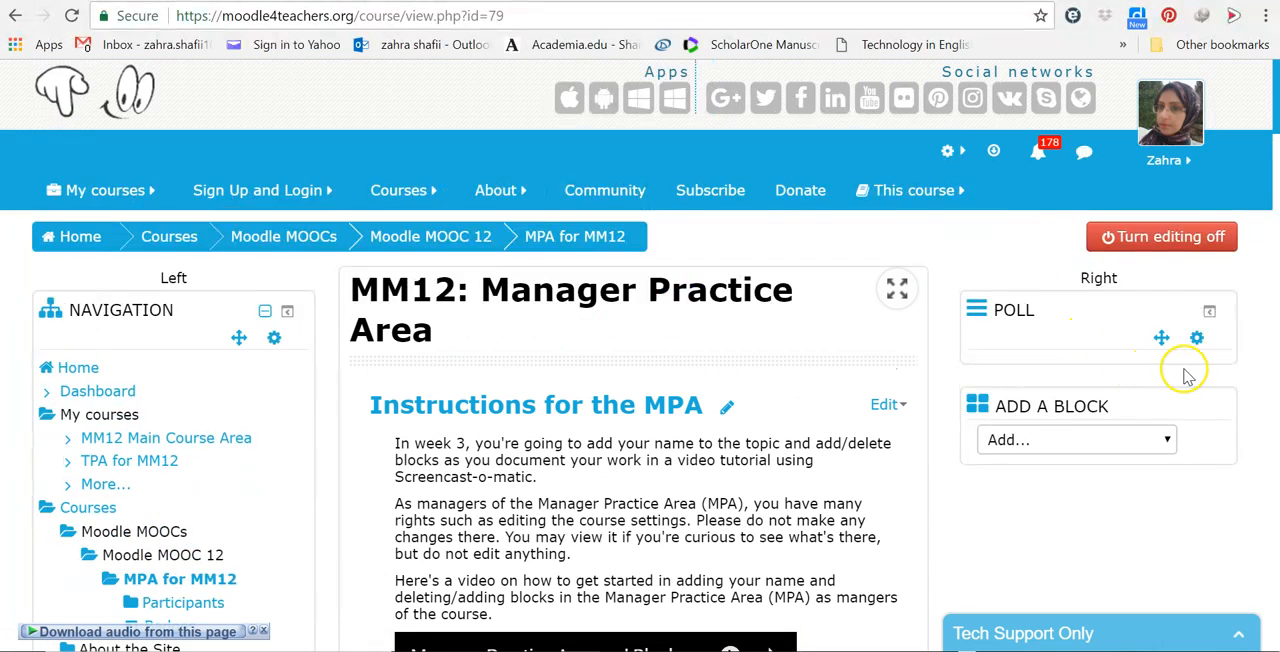
# Step: Open the configuration of the new Poll block and go through its block settings
pyautogui.click(1200, 340)
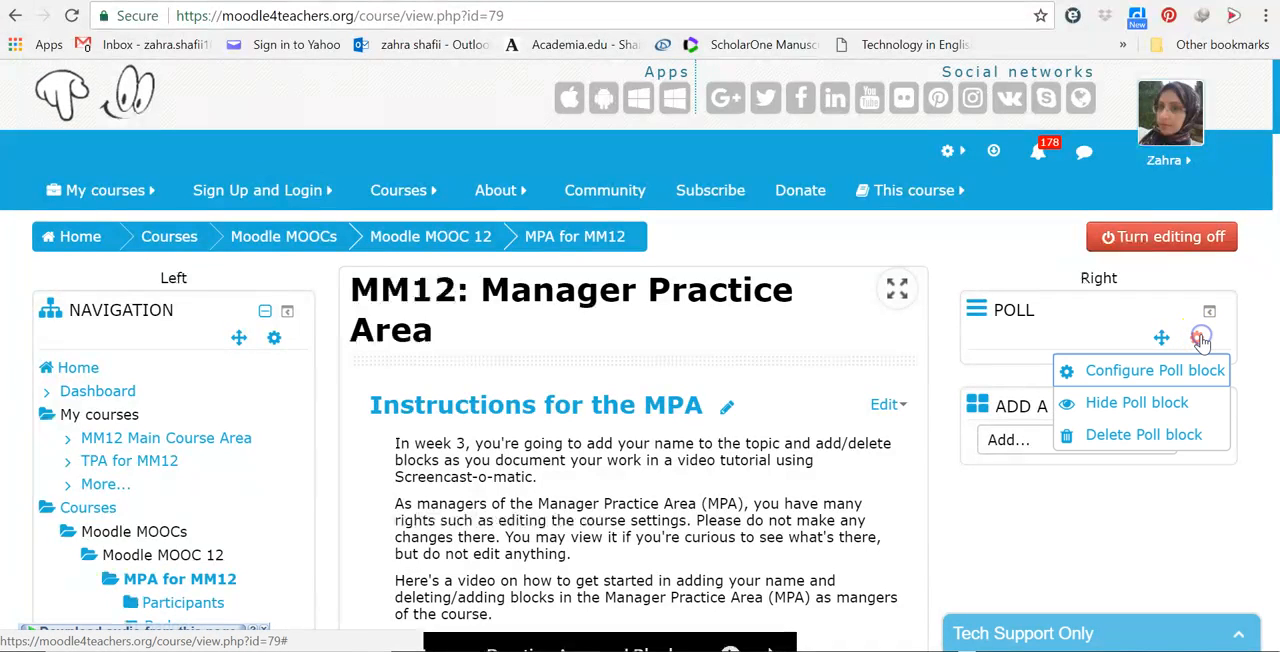
pyautogui.click(1160, 370)
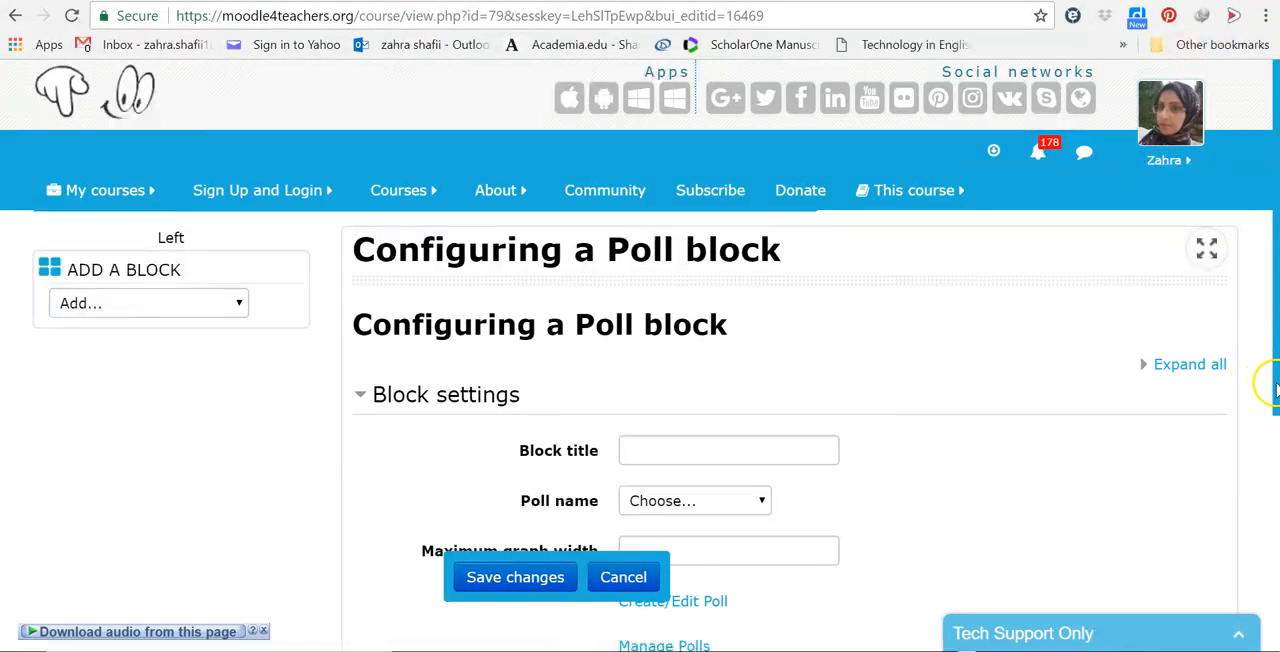
pyautogui.scroll(-1, 1274, 390)
pyautogui.moveTo(1275, 431); pyautogui.dragTo(1275, 504)
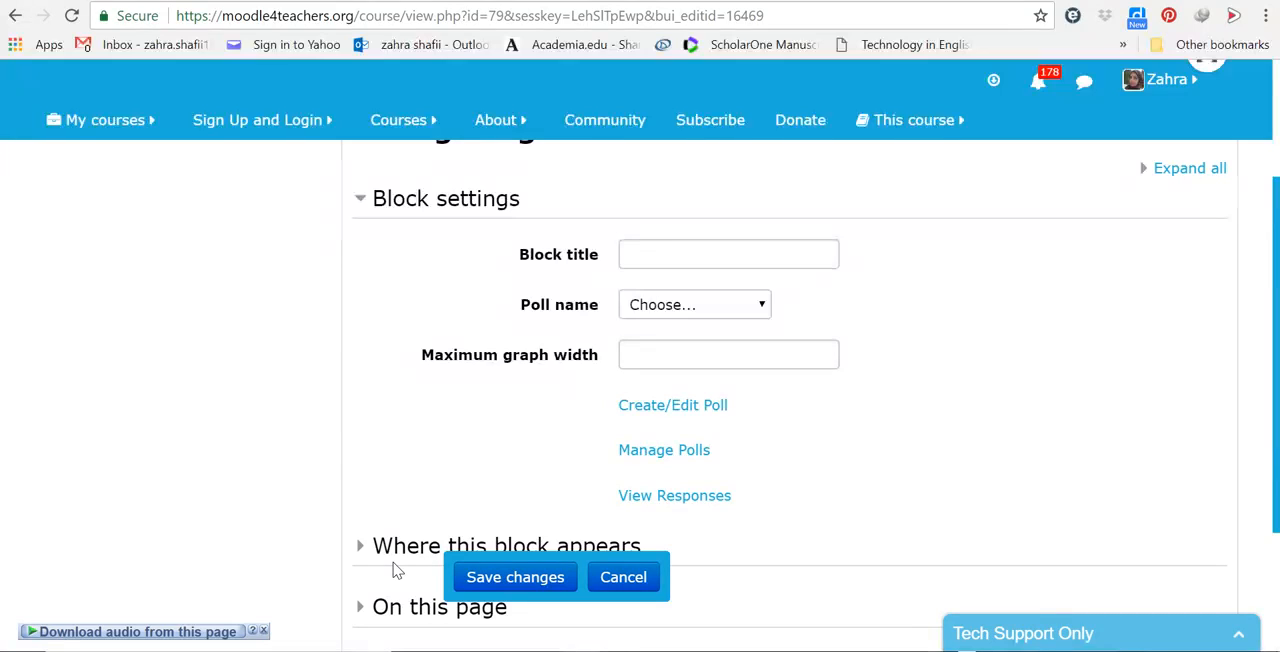
# Step: Set the block title to "Course design" and choose "Week 3 of MM12" as the block's poll name
pyautogui.click(641, 257)
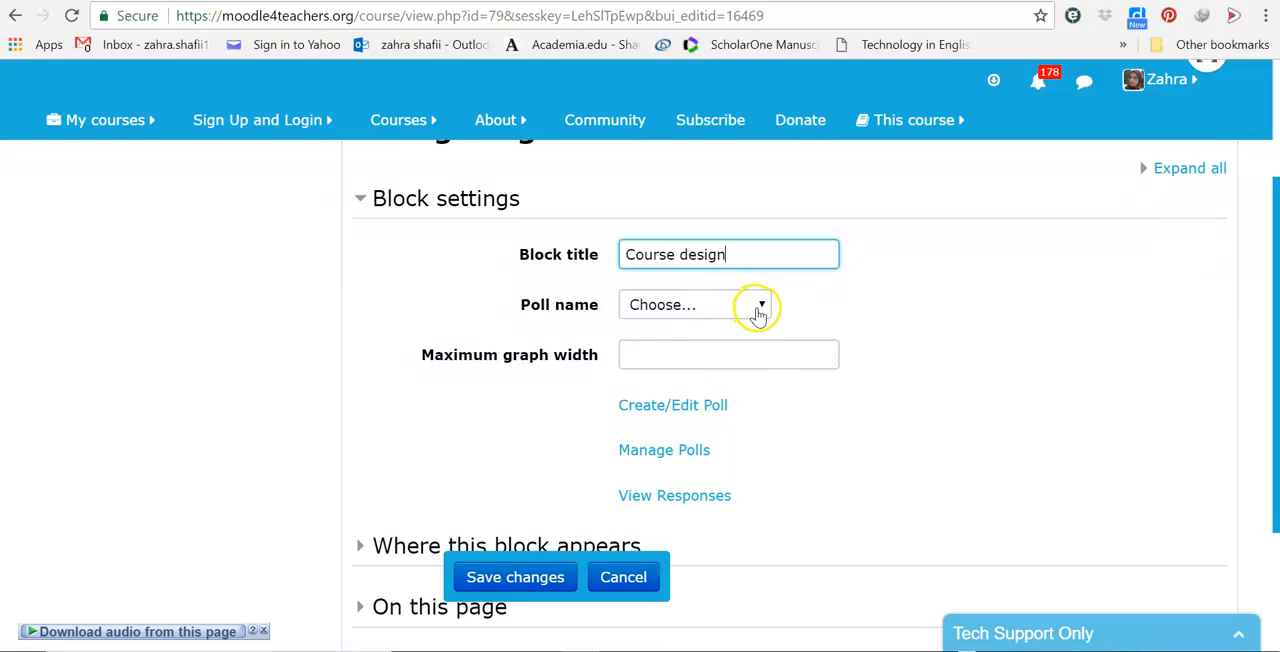
pyautogui.click(758, 310)
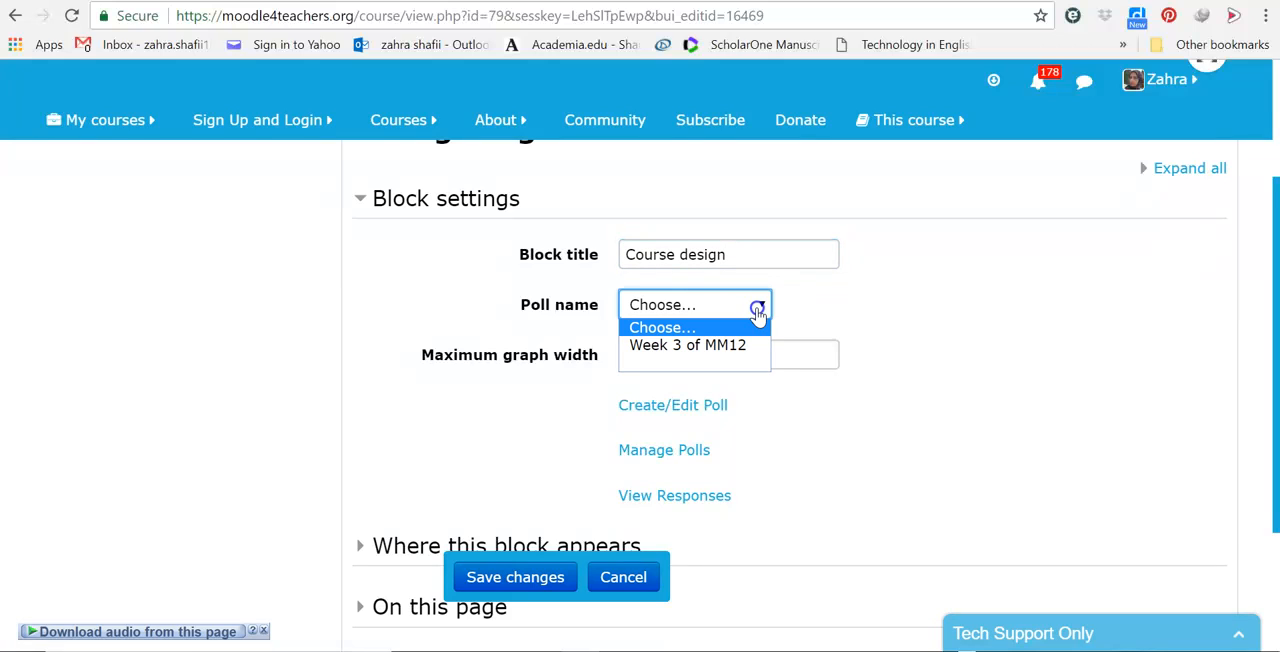
pyautogui.click(694, 352)
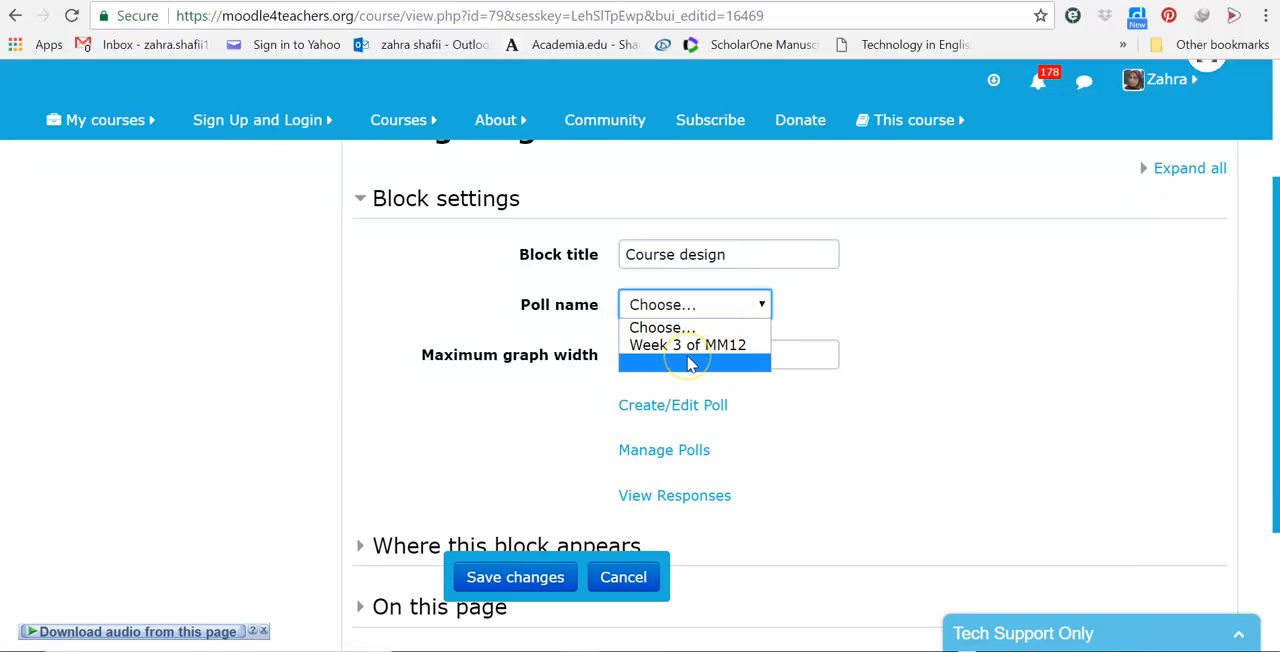
pyautogui.click(686, 345)
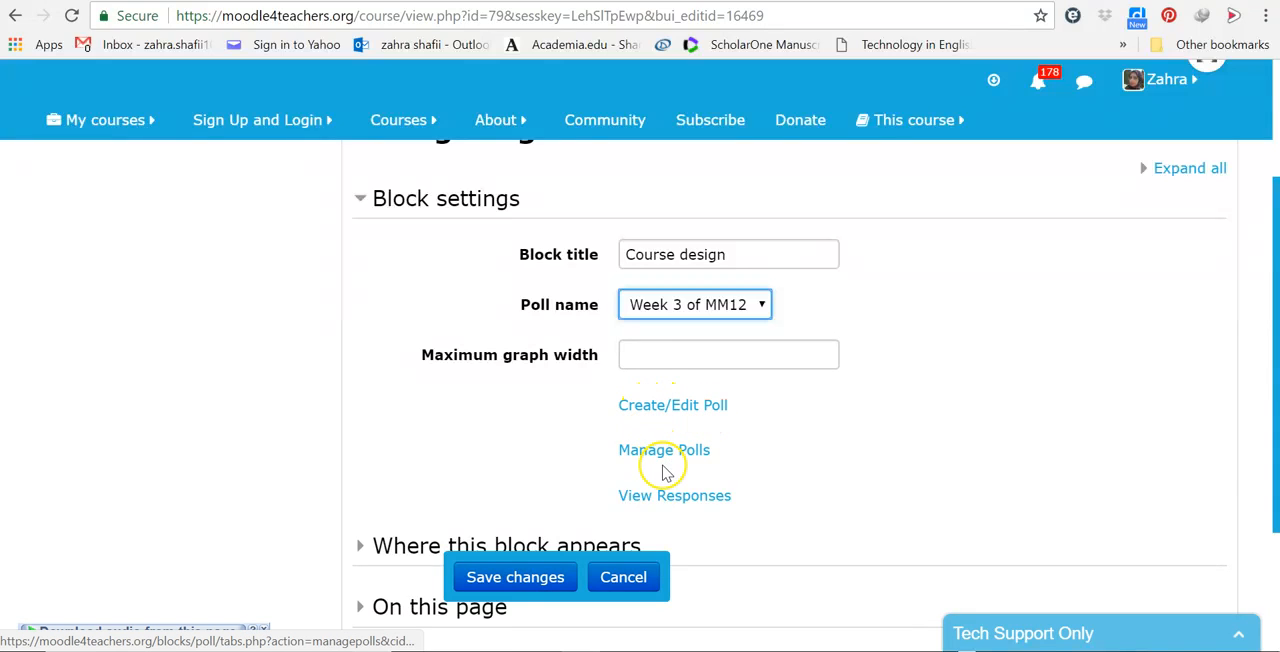
# Step: Leave the block settings unsaved for the poll creation and editing page, and load the "Week 3 of MM12" poll
pyautogui.click(692, 408)
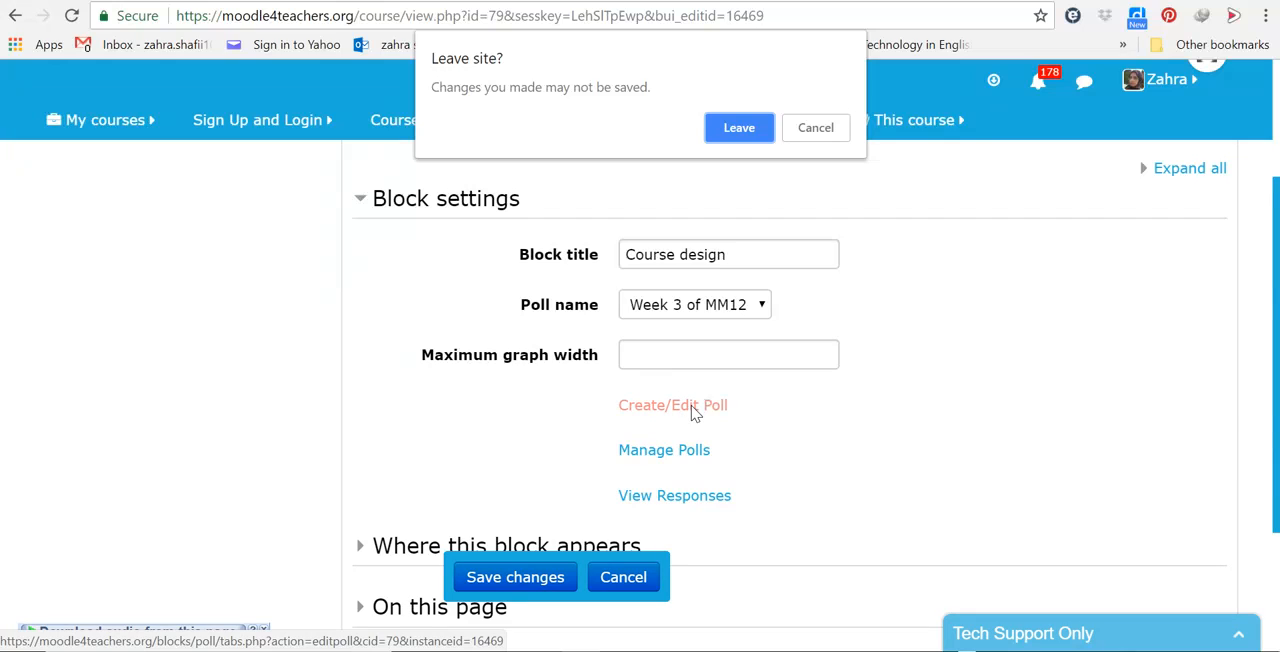
pyautogui.click(739, 128)
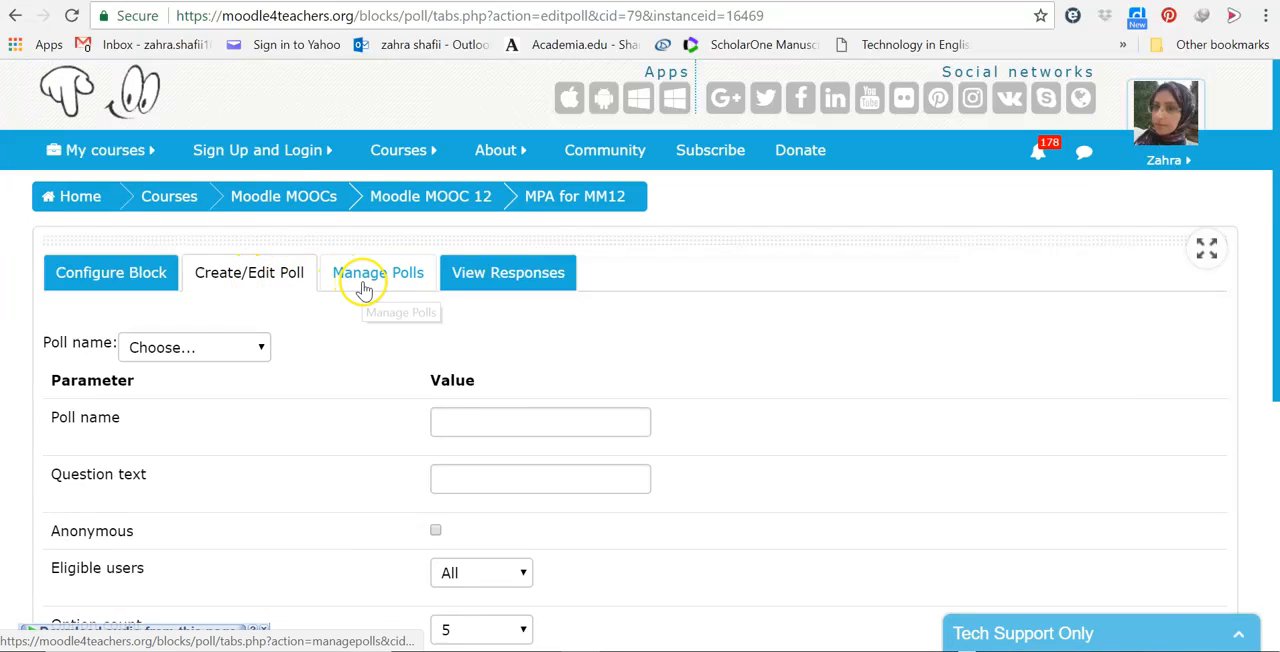
pyautogui.click(262, 347)
pyautogui.click(224, 389)
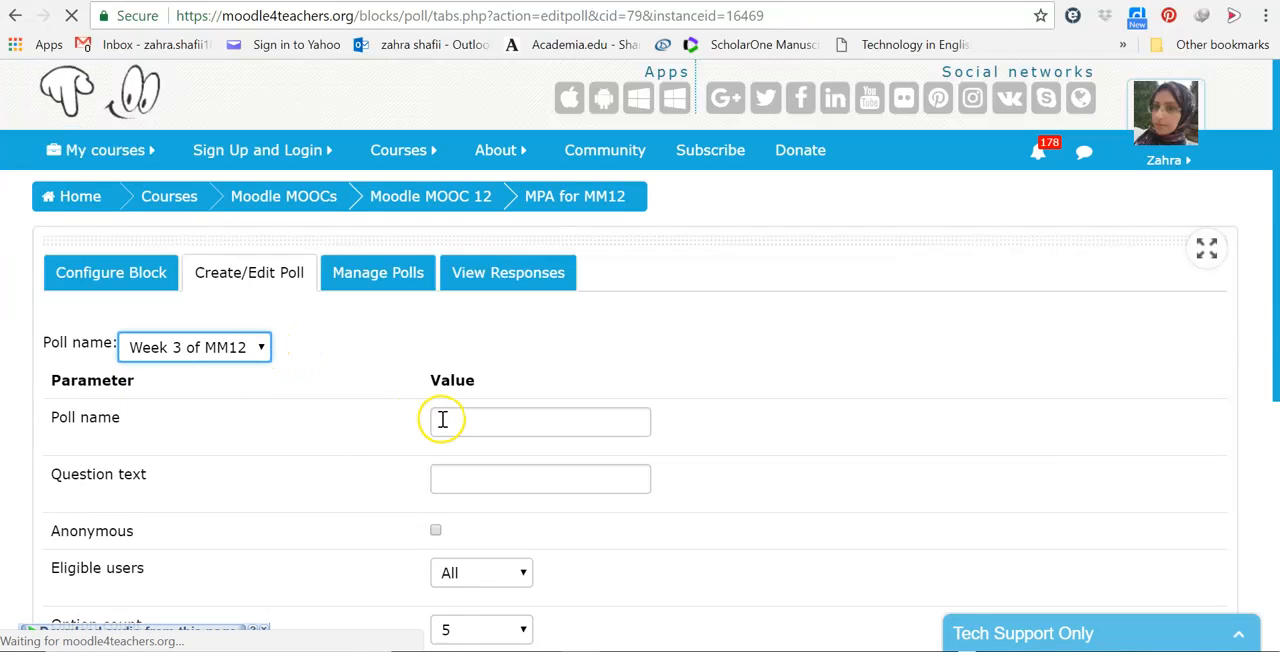
# Step: Reset the existing-poll selection to "Choose..." and replace the poll's name with "Collaborative Course Design"
pyautogui.click(262, 347)
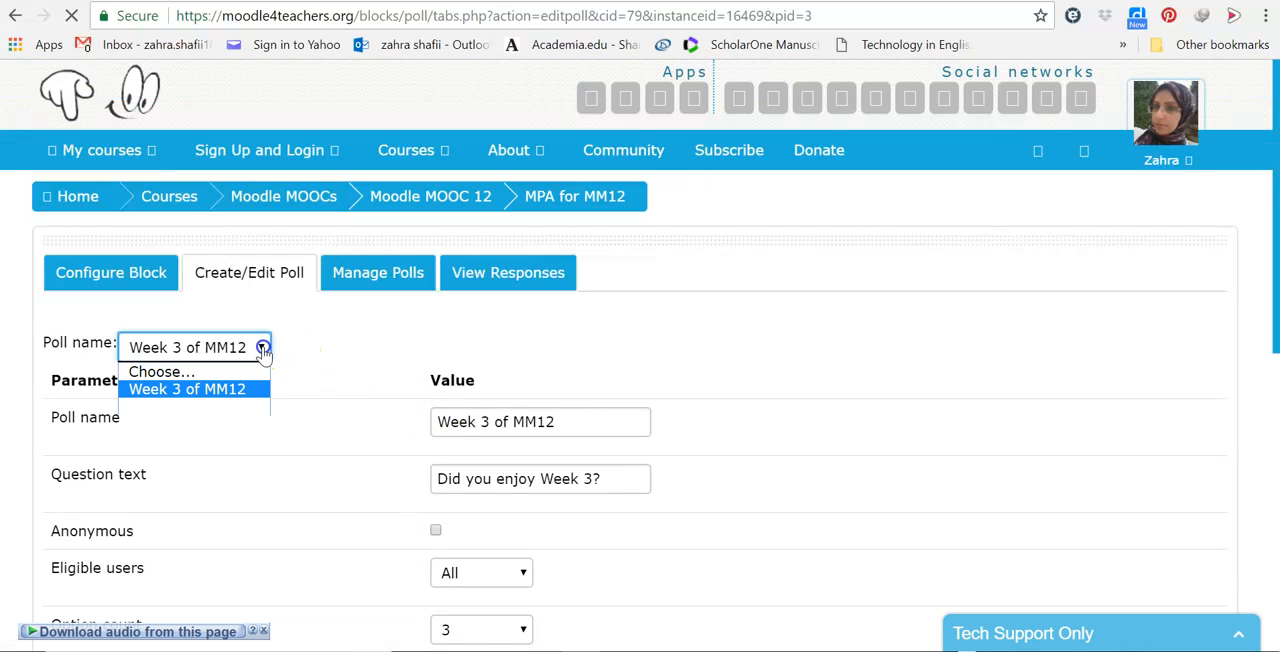
pyautogui.click(205, 372)
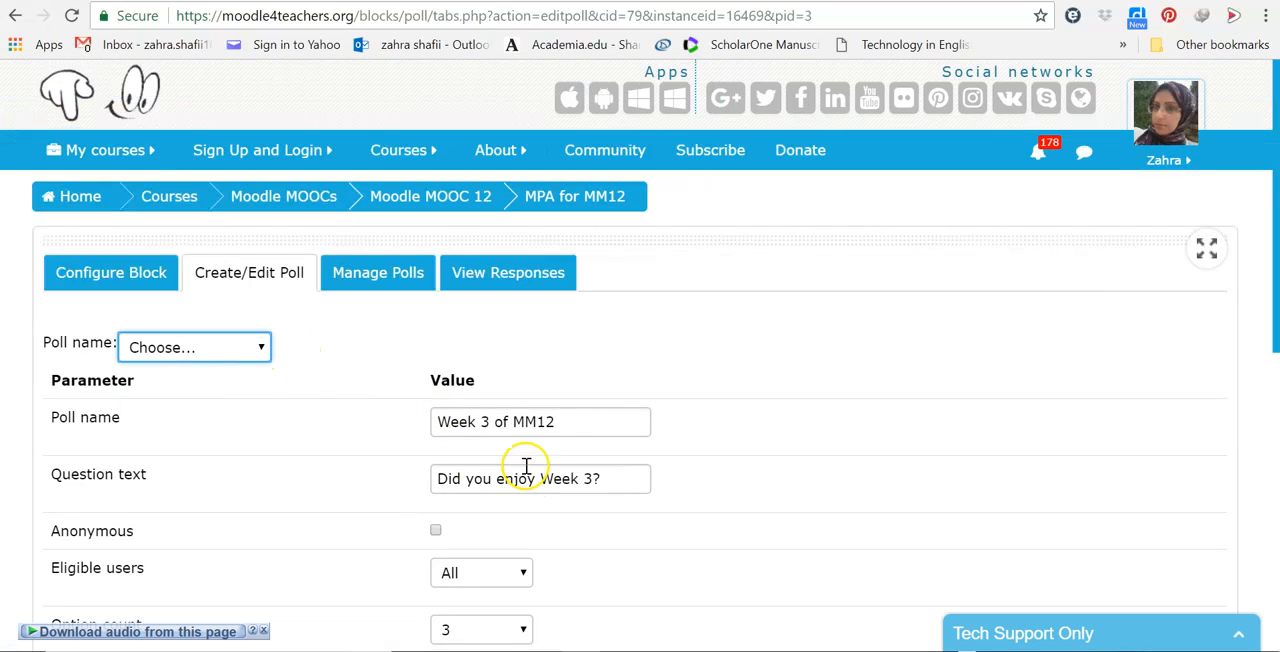
pyautogui.click(566, 421)
pyautogui.press('BackSpace')
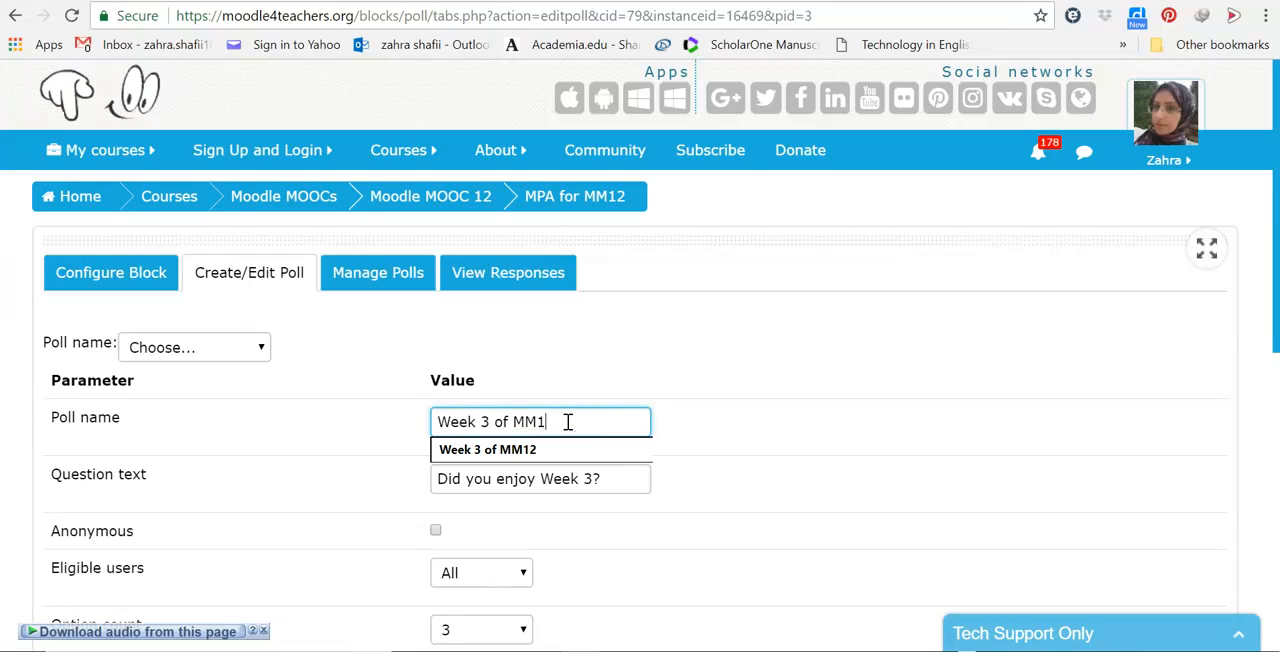
pyautogui.press('BackSpace')
pyautogui.press('BackSpace')
pyautogui.press('BackSpace')
pyautogui.press('BackSpace')
pyautogui.press('BackSpace')
pyautogui.press('BackSpace')
pyautogui.press('BackSpace')
pyautogui.press('BackSpace')
pyautogui.press('BackSpace')
pyautogui.press('BackSpace')
pyautogui.press('BackSpace')
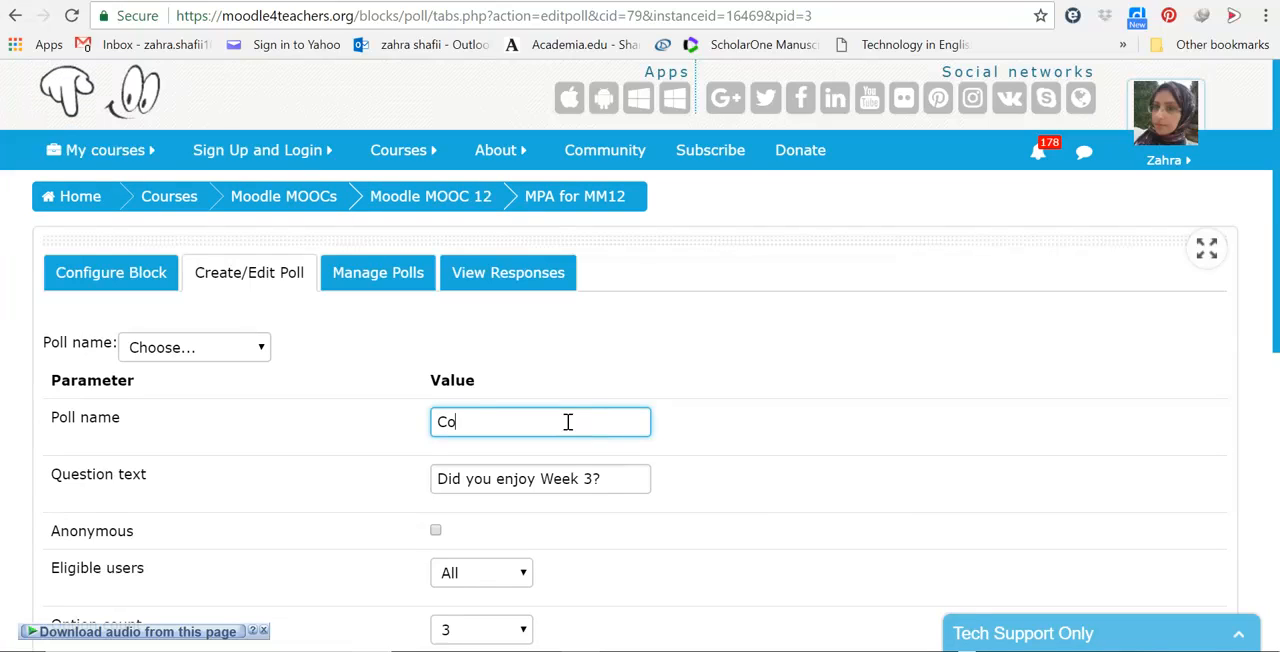
pyautogui.write('Collaborative Course Design')
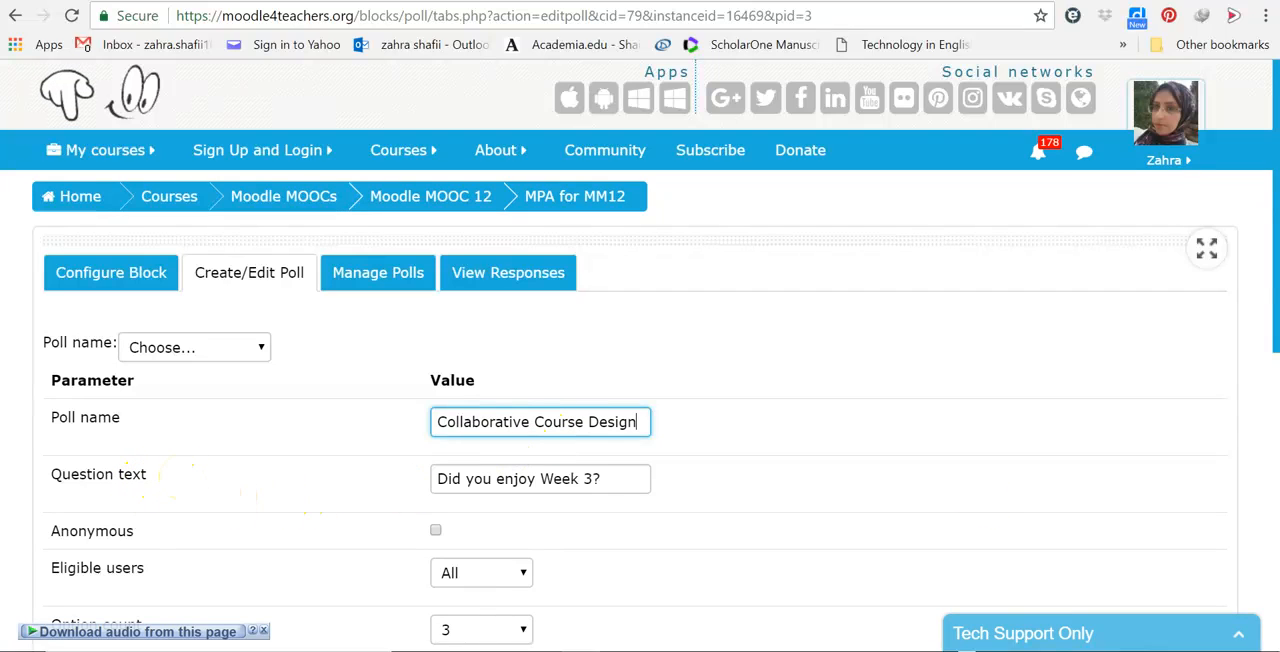
# Step: Replace the poll's question text with "Are you ready to design you collaborative syllabus?"
pyautogui.moveTo(1275, 346); pyautogui.dragTo(1277, 478)
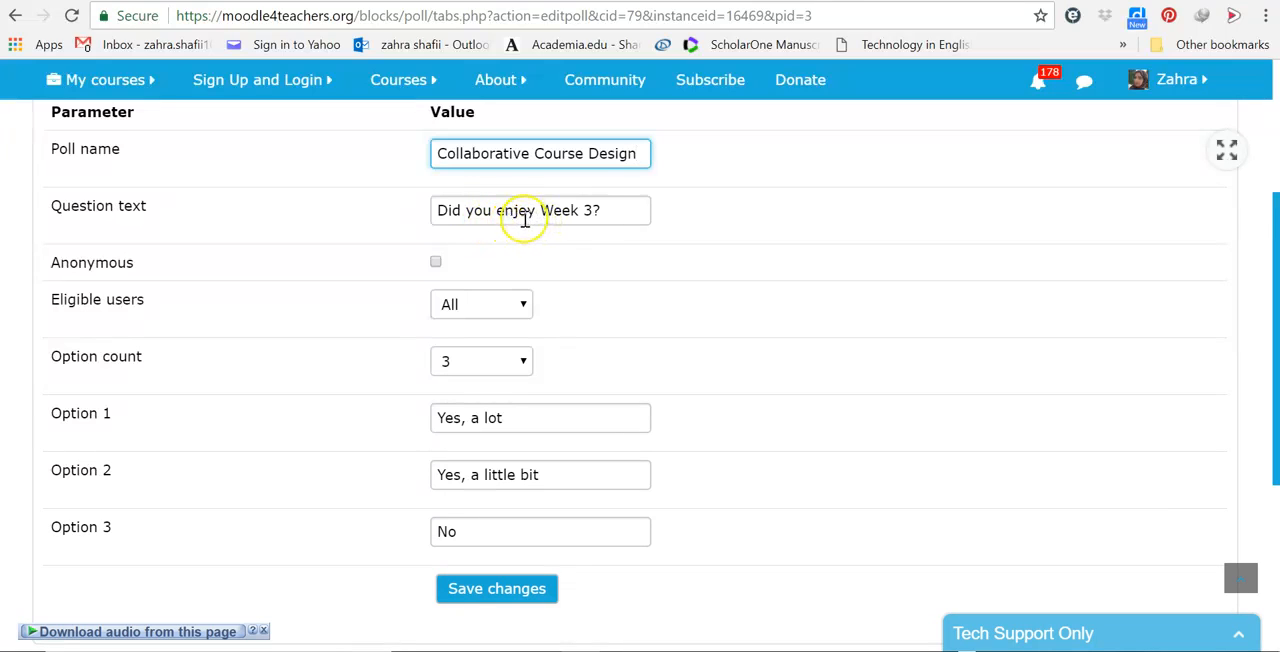
pyautogui.click(600, 216)
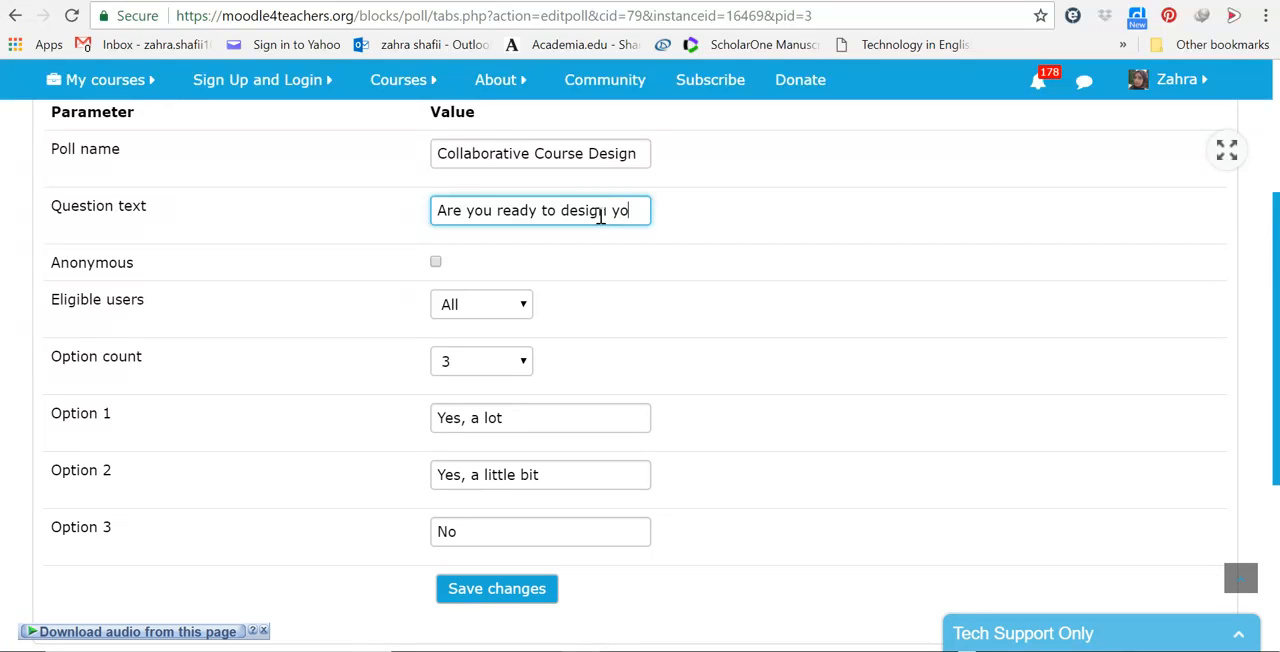
pyautogui.write('col')
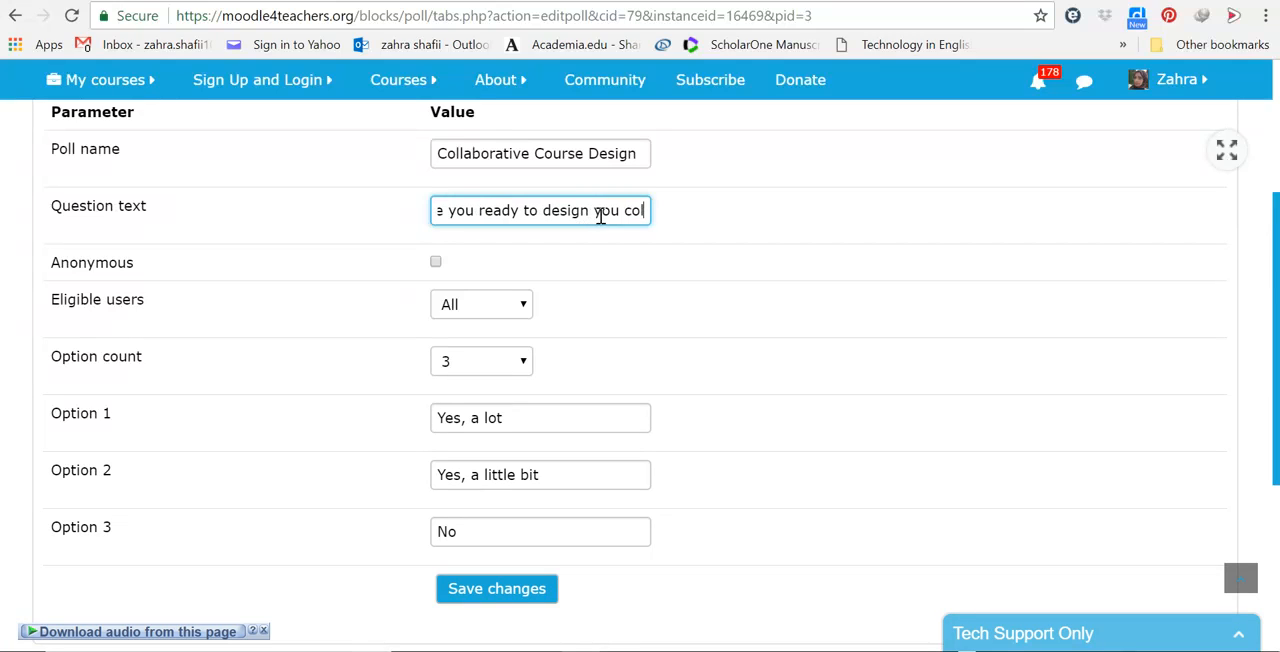
pyautogui.write('laborative ')
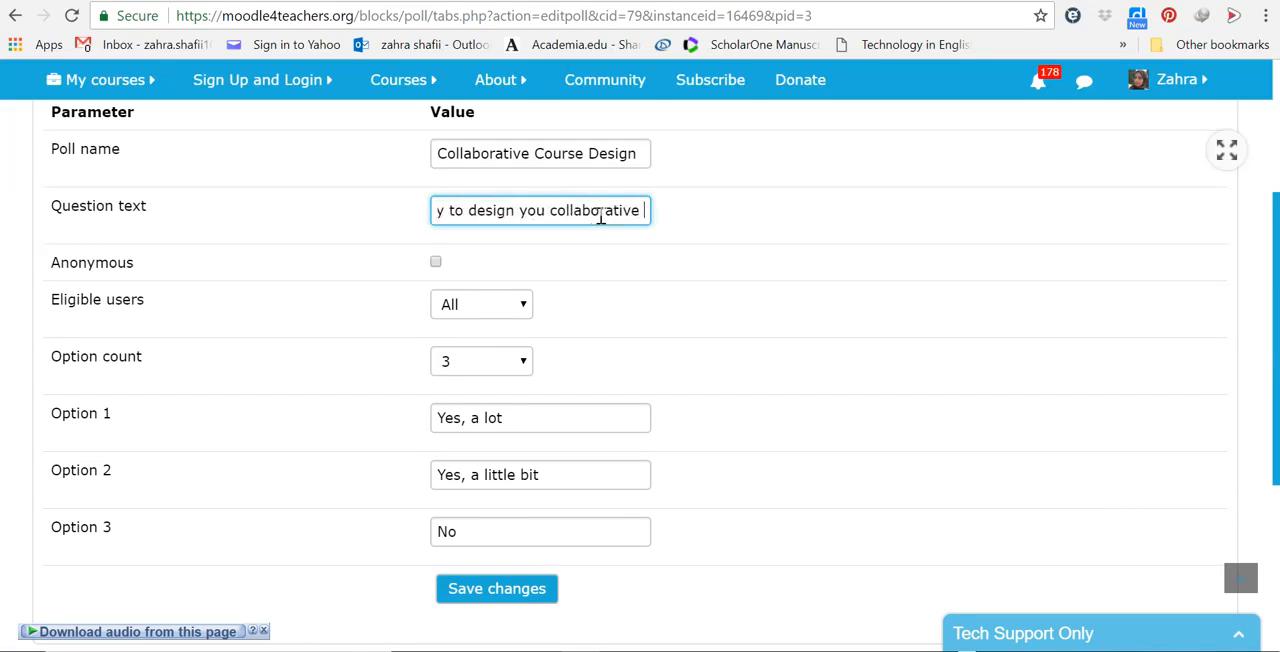
pyautogui.write('syllabus?')
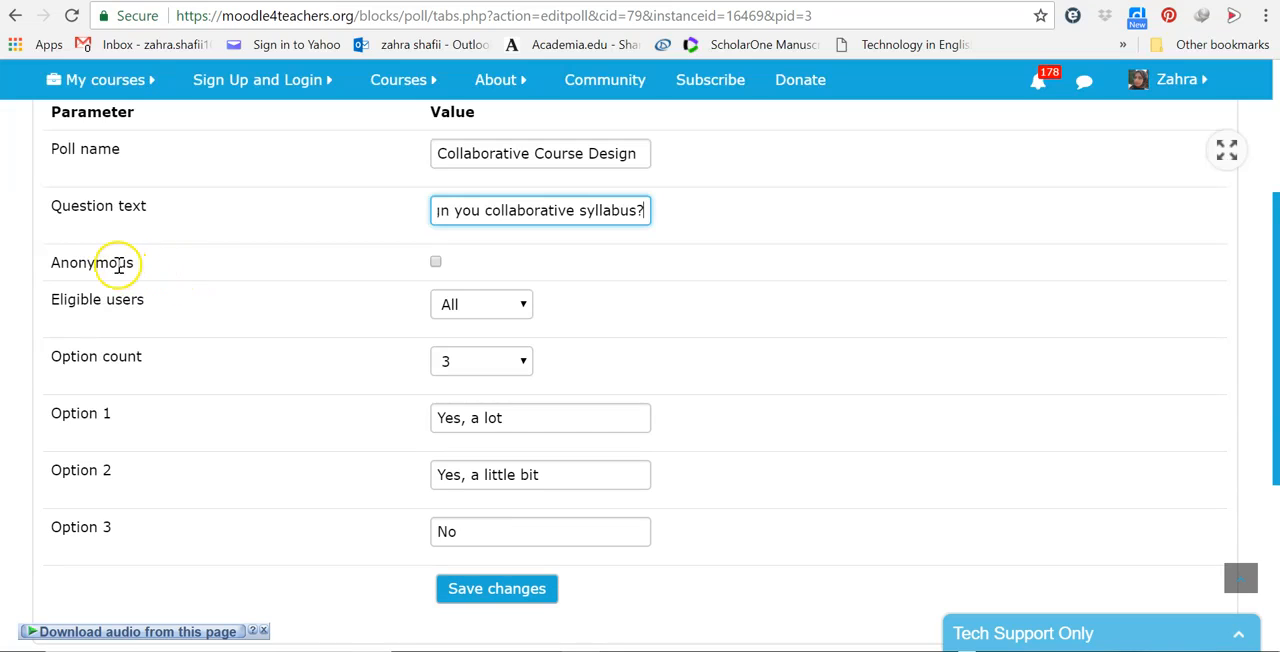
# Step: Make the poll anonymous and limit its eligible users to Students
pyautogui.click(434, 266)
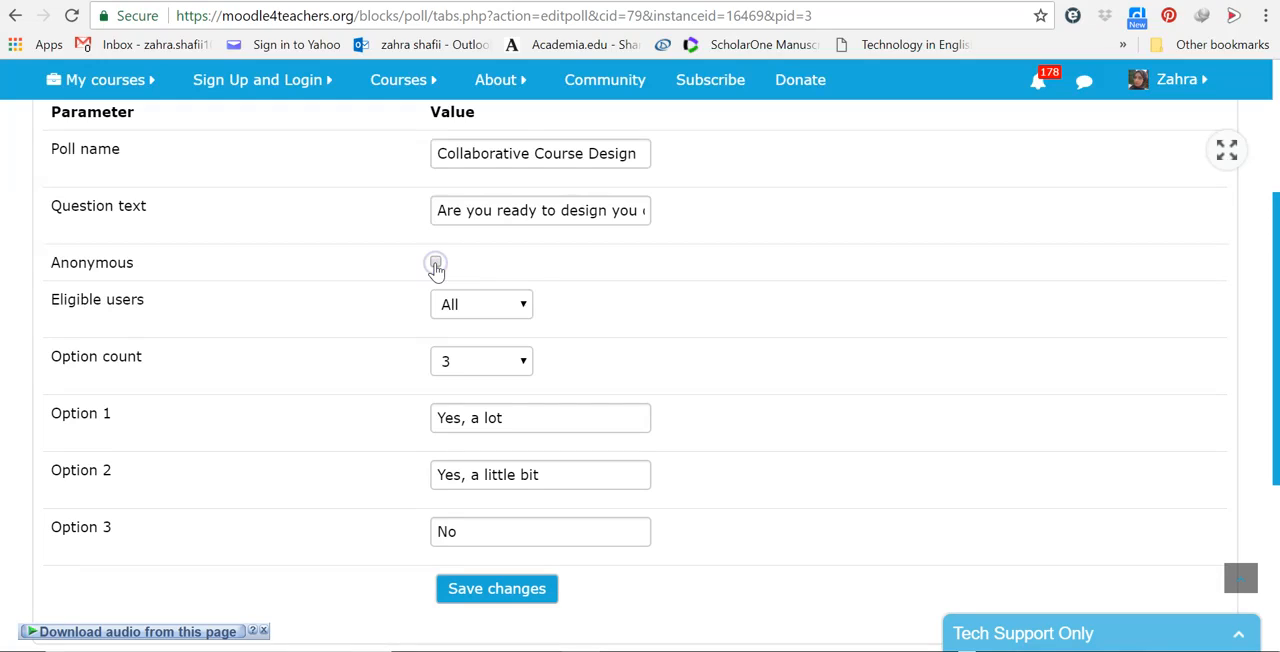
pyautogui.click(438, 266)
pyautogui.click(438, 266)
pyautogui.click(437, 265)
pyautogui.click(523, 310)
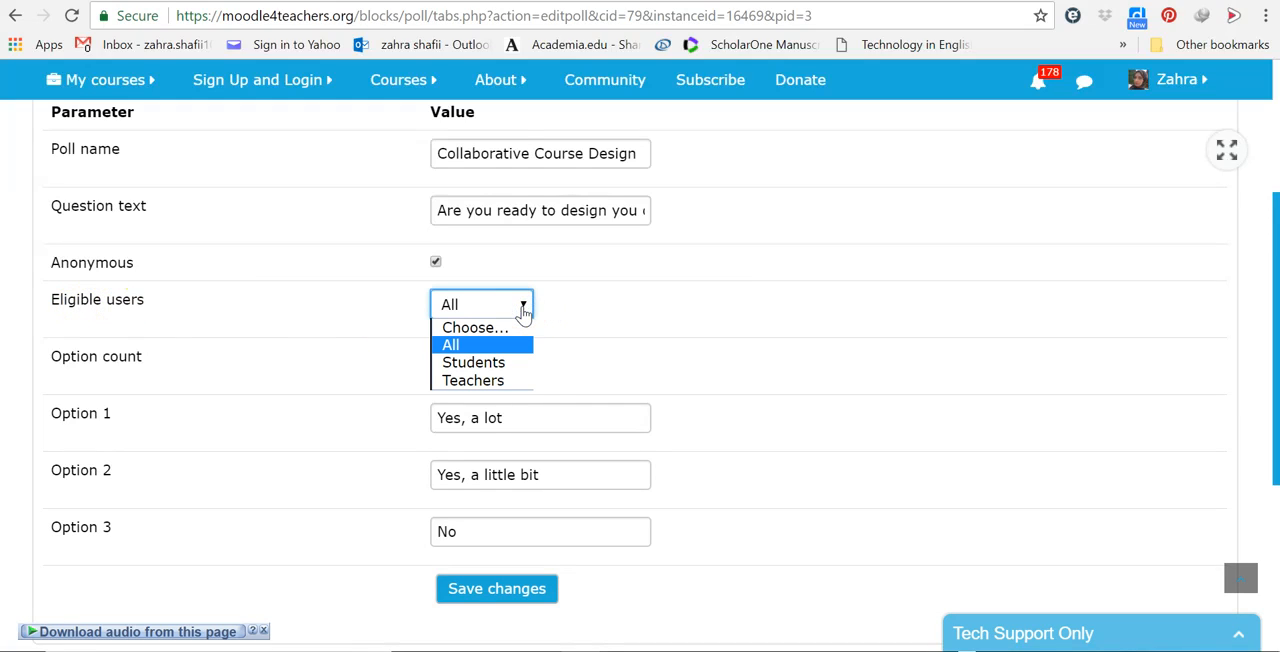
pyautogui.click(490, 364)
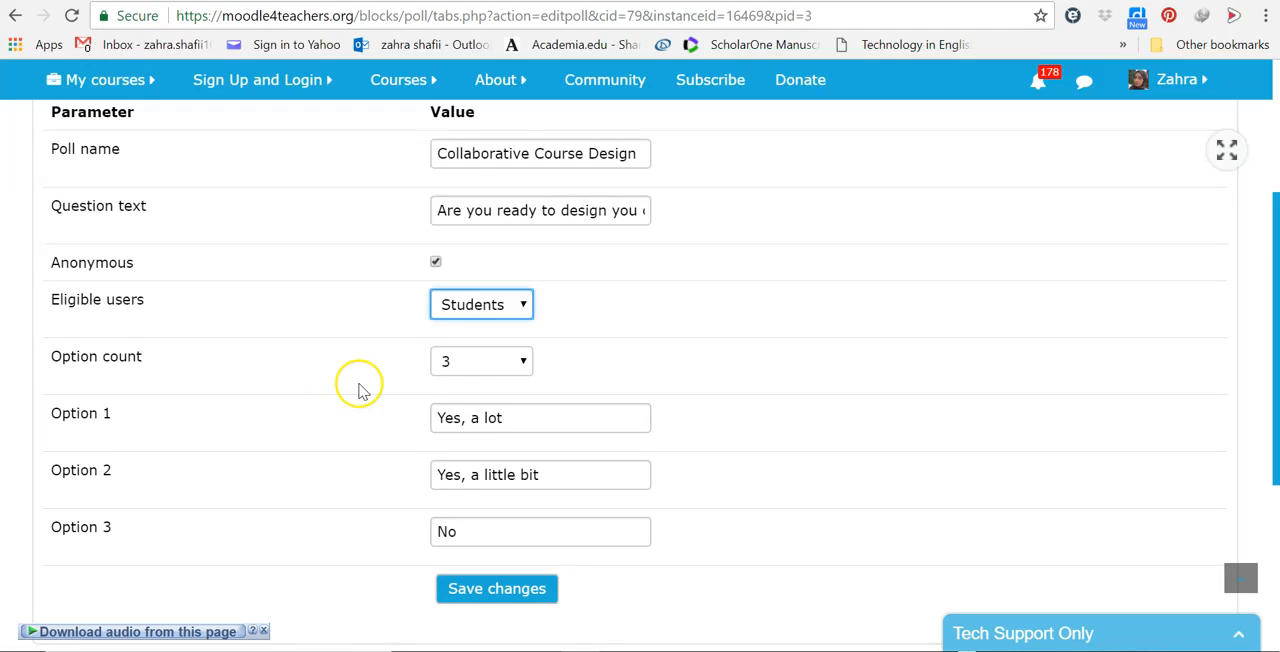
# Step: Set the poll's option count to 4
pyautogui.click(522, 362)
pyautogui.click(522, 362)
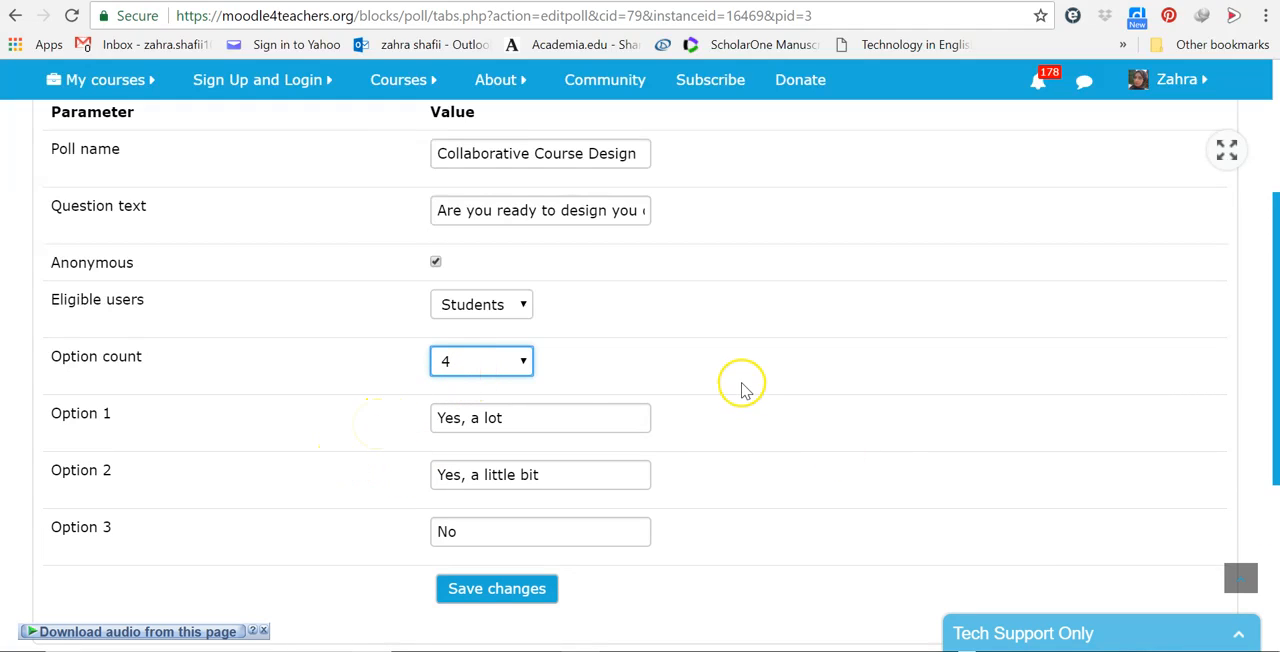
pyautogui.click(484, 368)
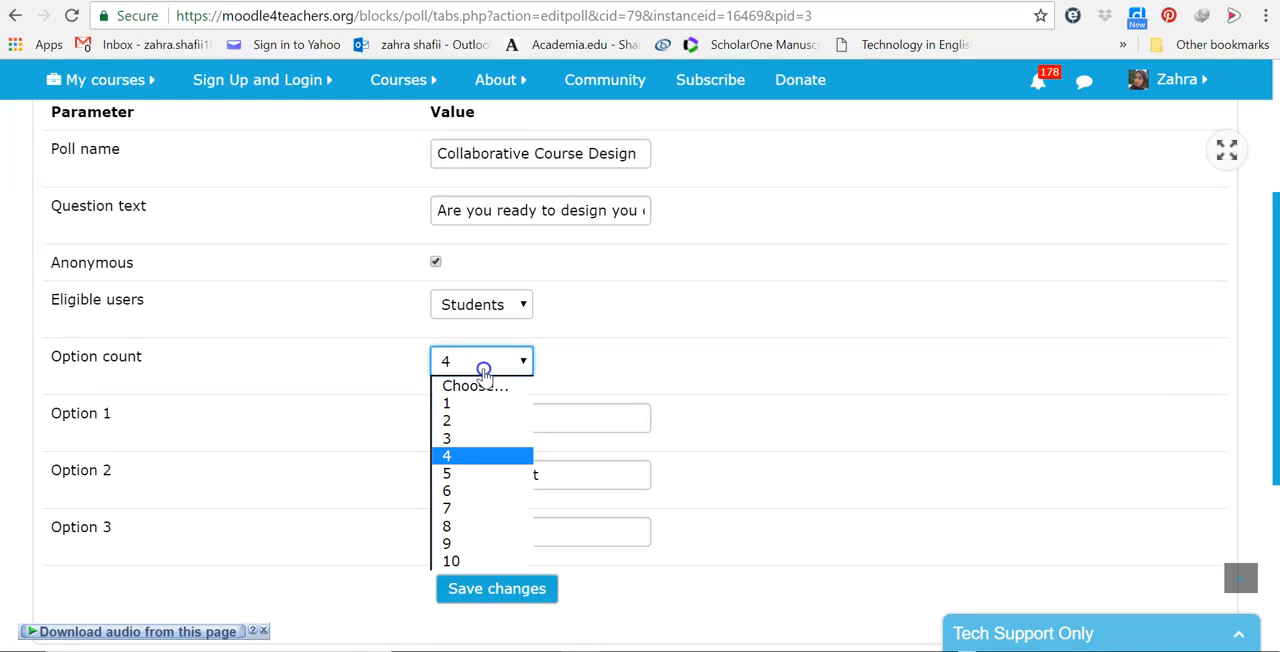
pyautogui.click(443, 438)
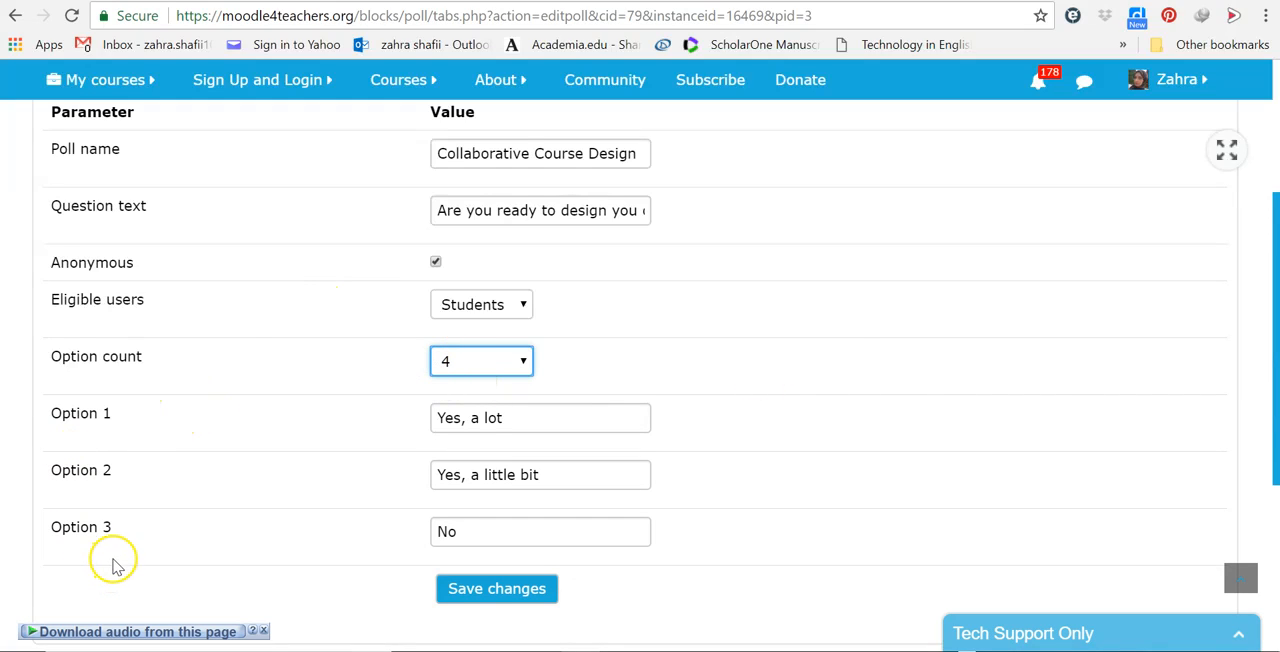
# Step: Change Option 1 to "Yes, I am ready" and Option 3 to "No. I have to work on it", and save the poll
pyautogui.click(507, 422)
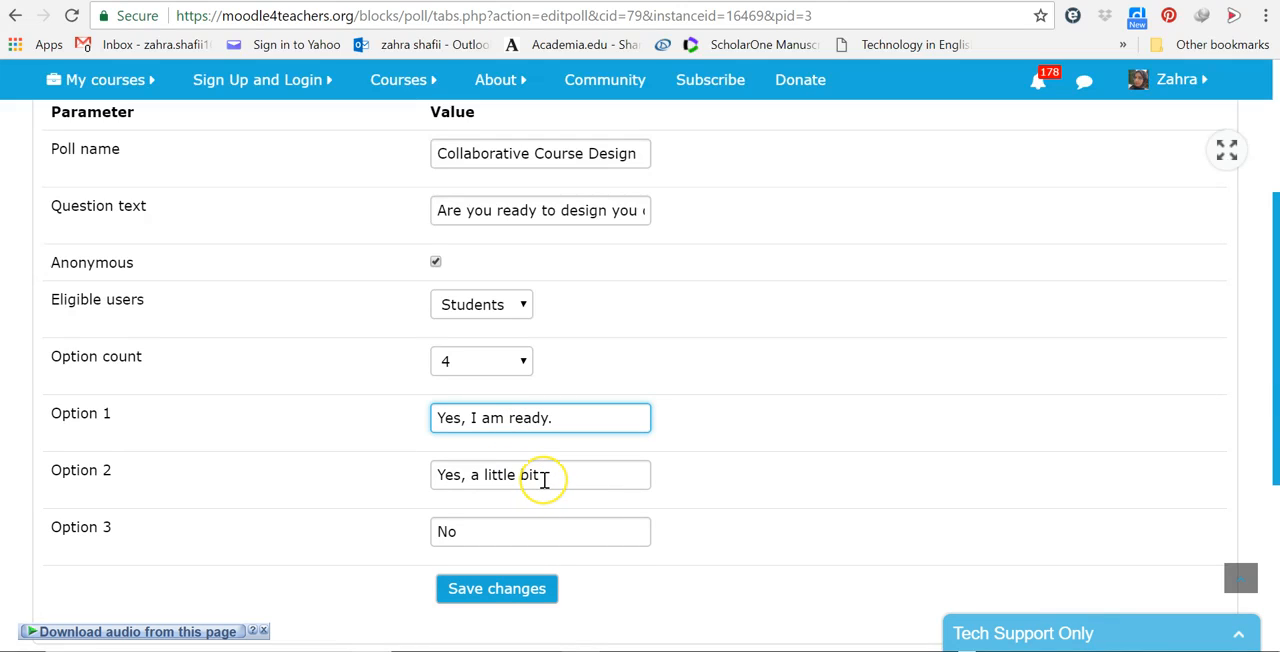
pyautogui.click(474, 532)
pyautogui.write('. I have to work on it')
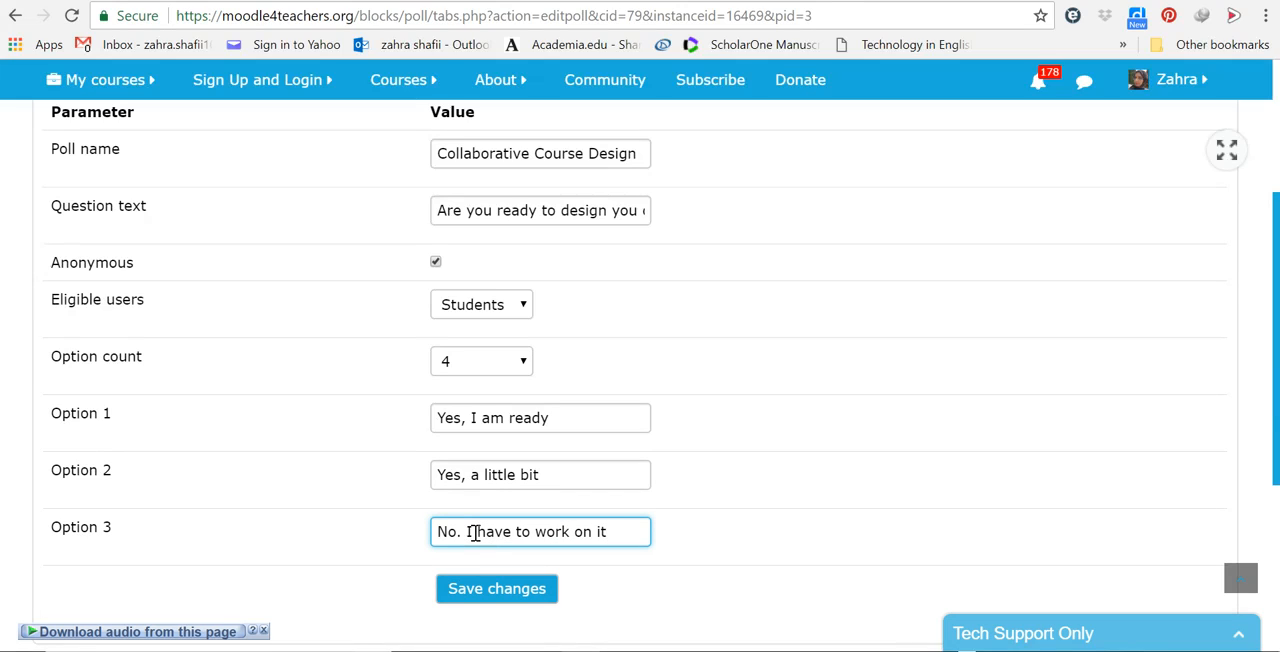
pyautogui.click(478, 596)
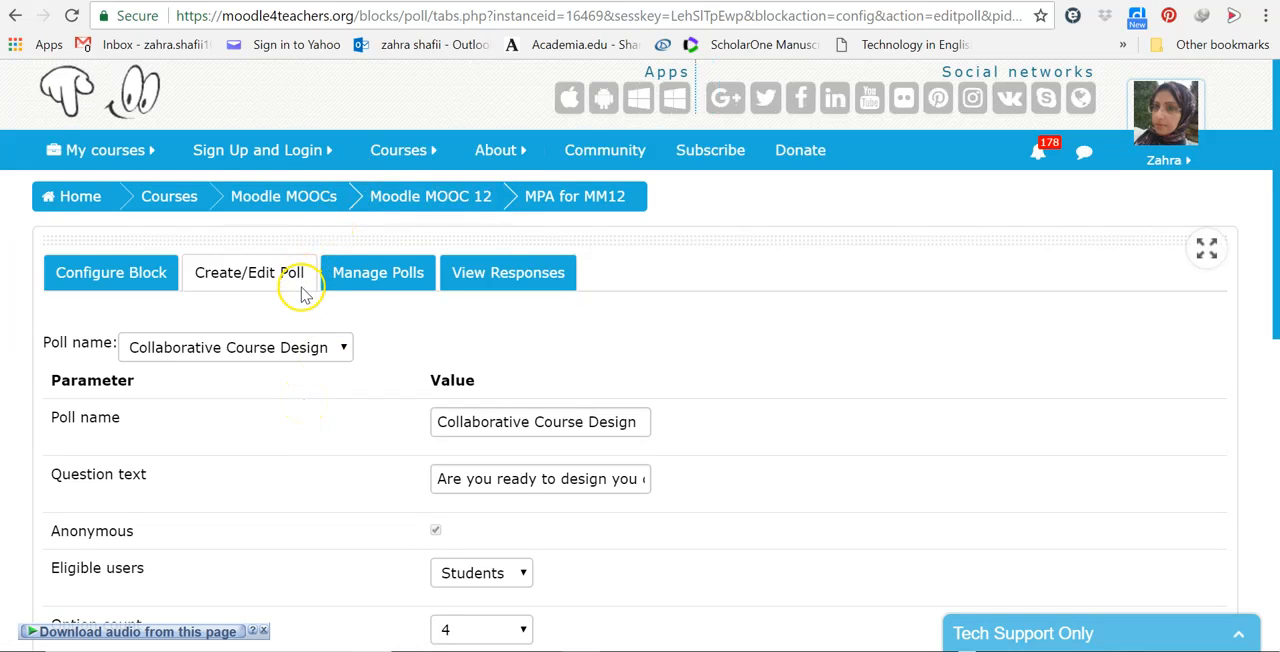
# Step: Review the saved polls and preview the Collaborative Course Design poll's question and answer options
pyautogui.click(378, 273)
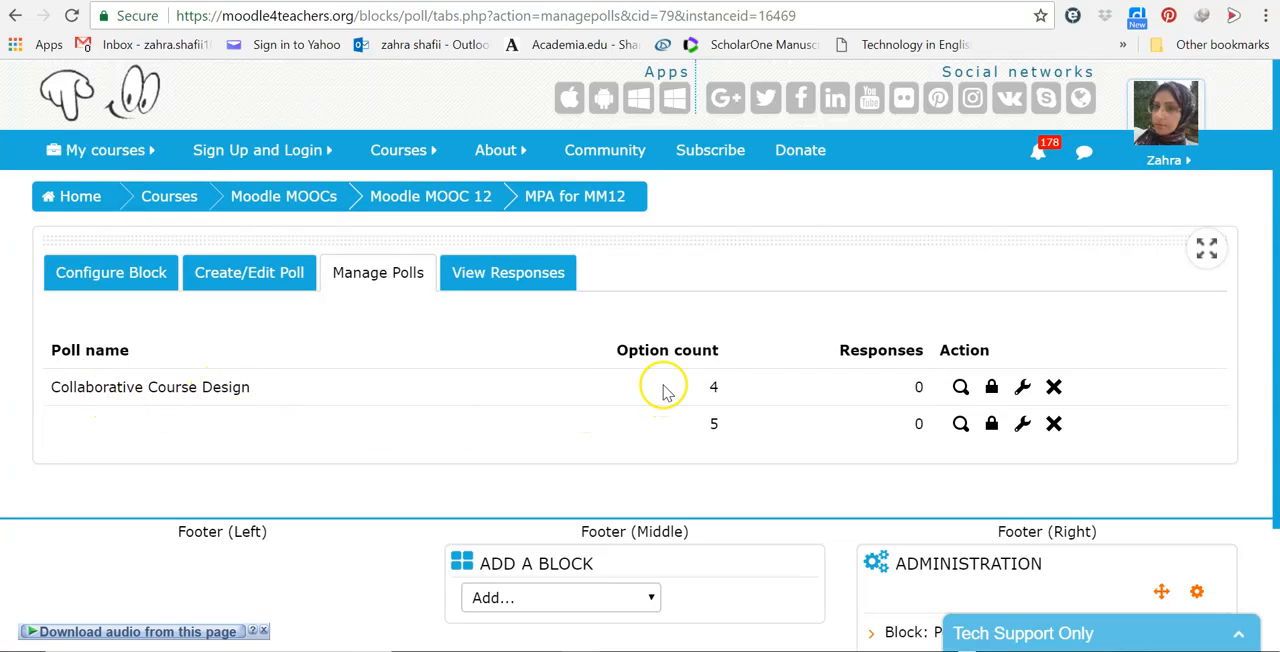
pyautogui.click(960, 390)
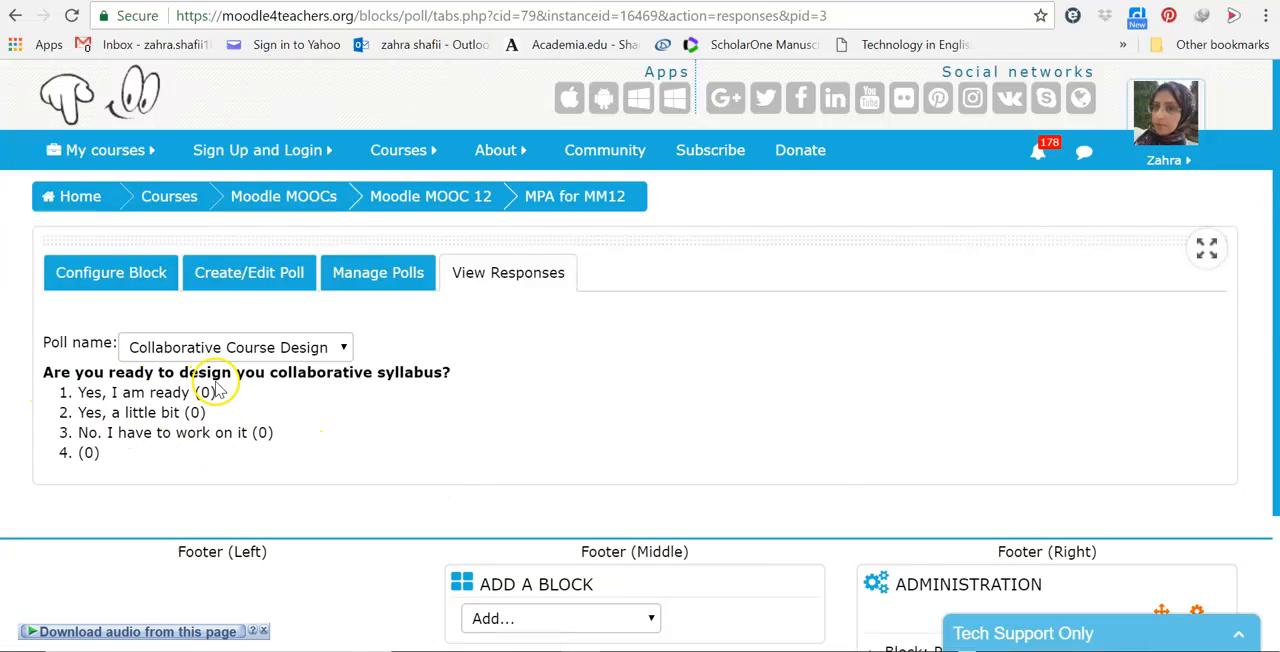
pyautogui.click(346, 356)
pyautogui.click(348, 352)
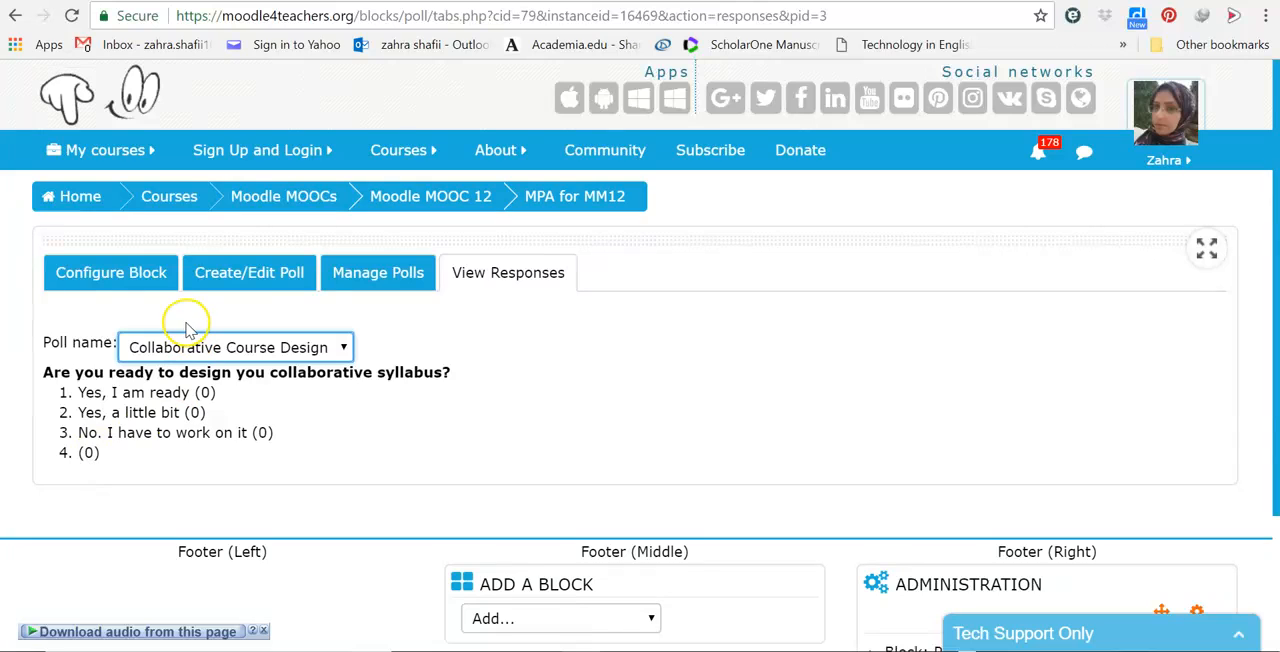
# Step: Create another poll with blank name and question text, set its option count to 3, and save it
pyautogui.click(222, 284)
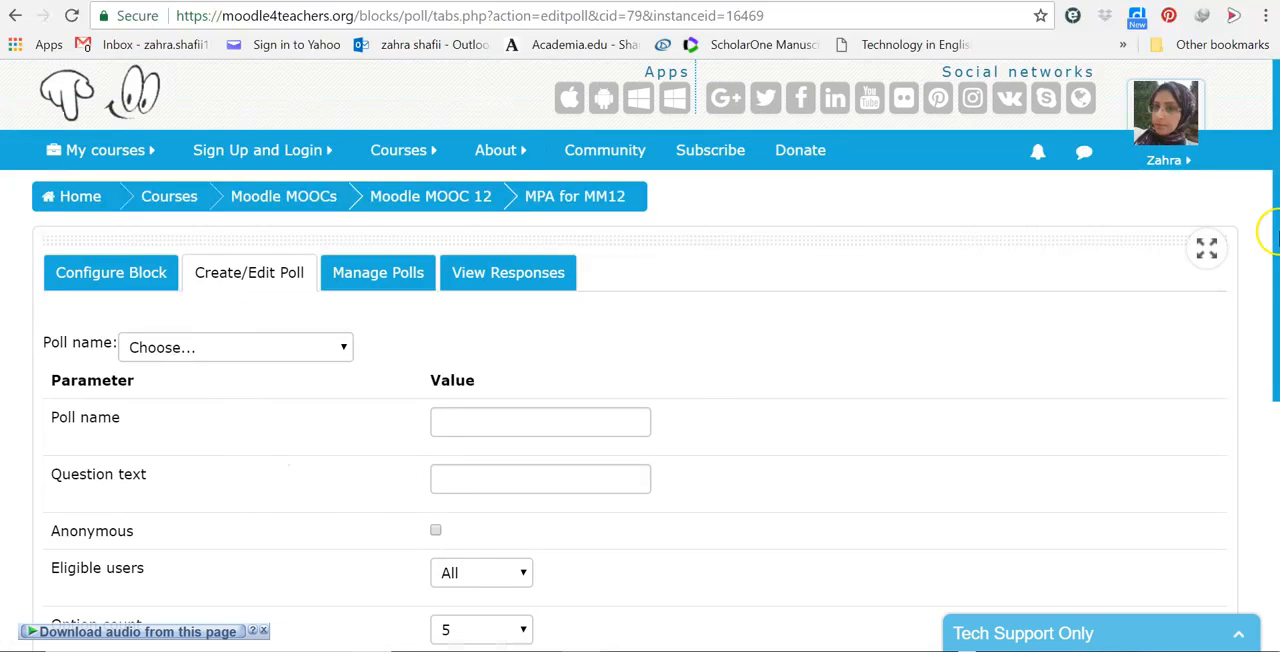
pyautogui.moveTo(1273, 272); pyautogui.dragTo(1271, 445)
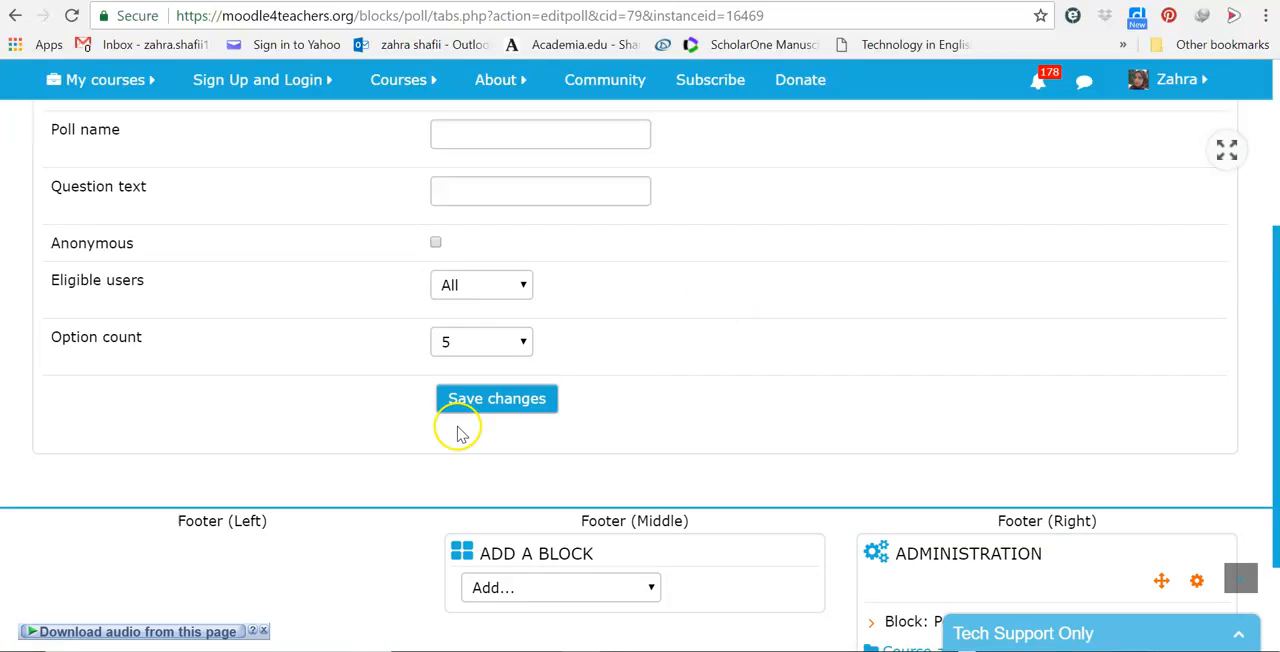
pyautogui.click(523, 343)
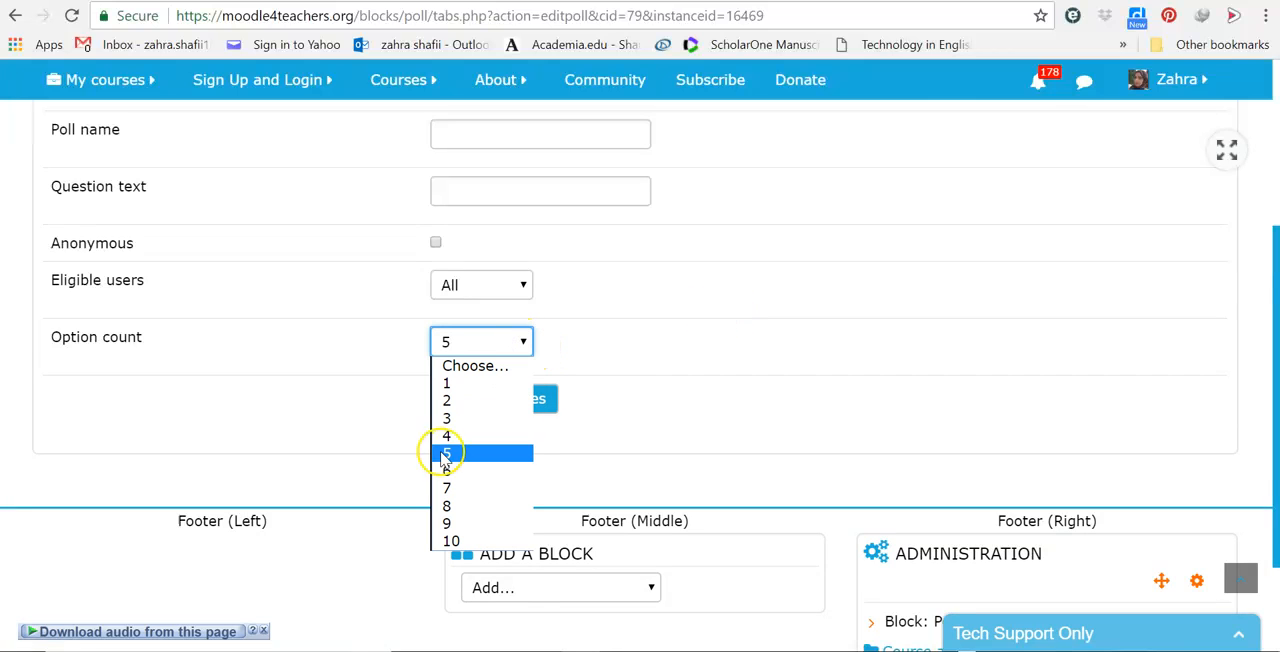
pyautogui.click(447, 420)
pyautogui.click(471, 405)
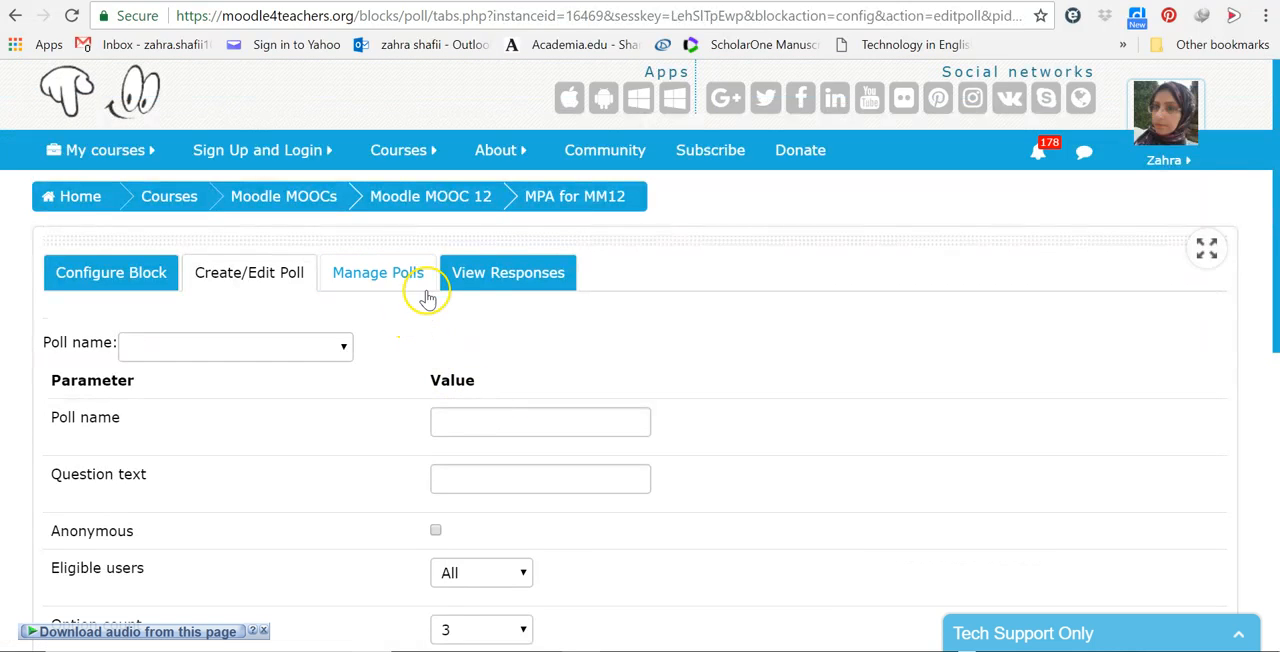
# Step: View the responses to the Collaborative Course Design poll
pyautogui.click(477, 280)
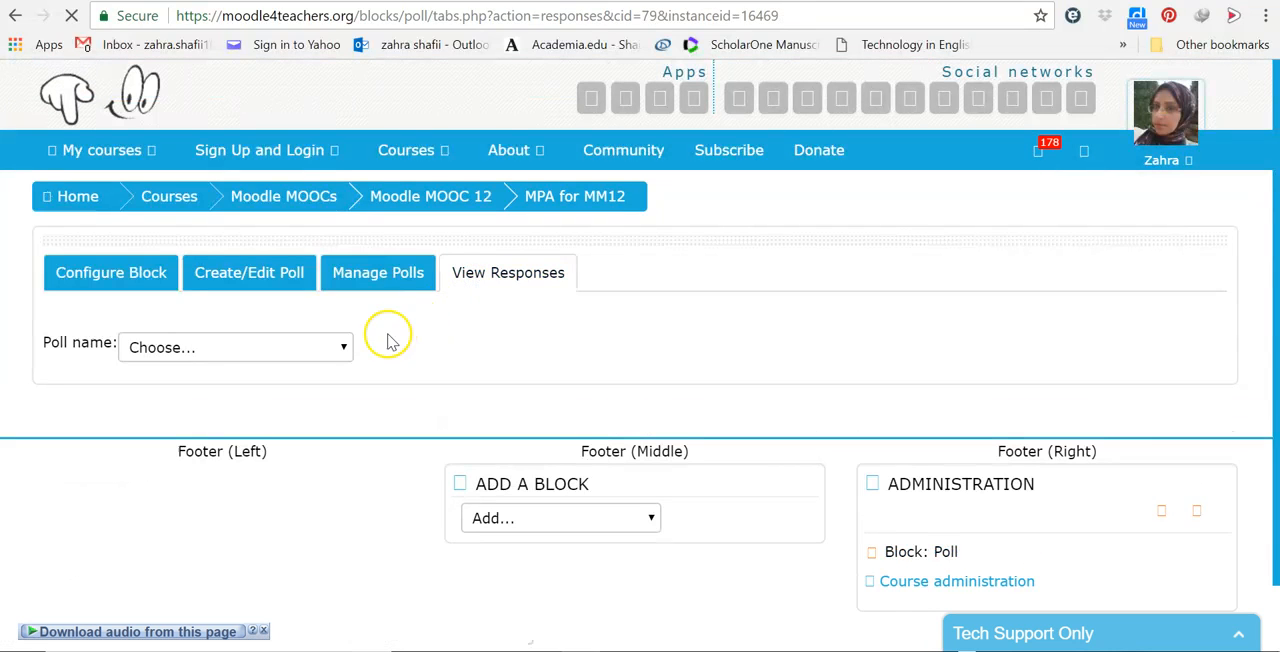
pyautogui.click(344, 347)
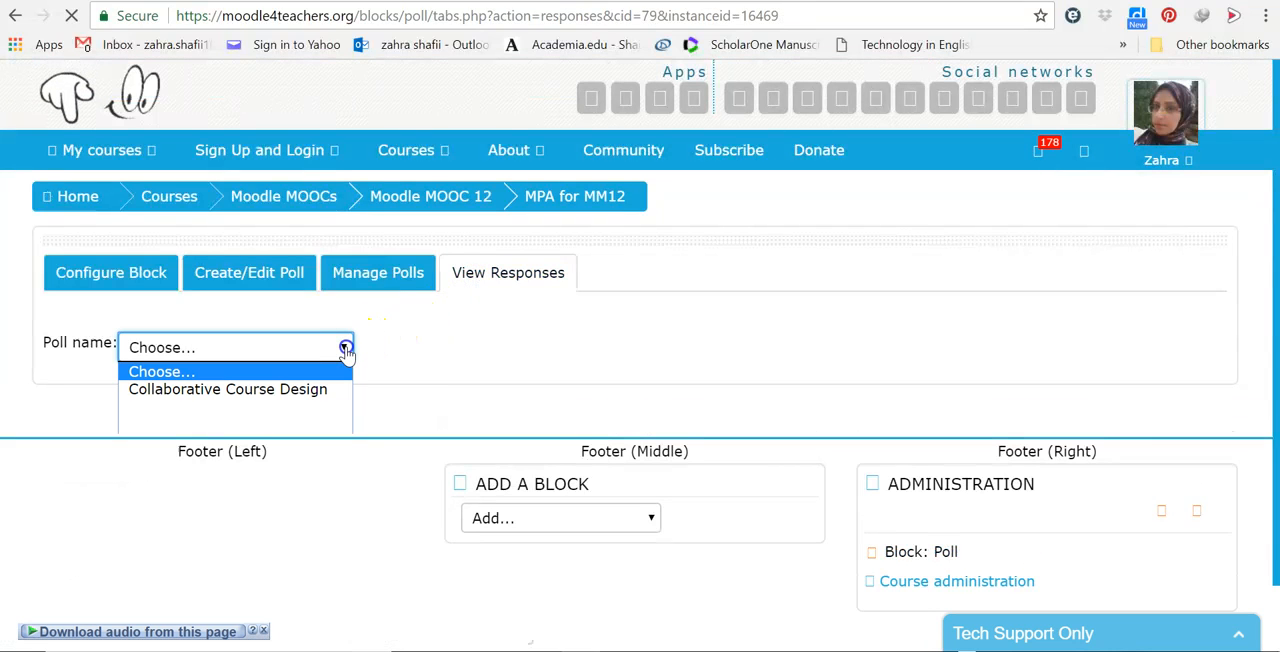
pyautogui.click(310, 389)
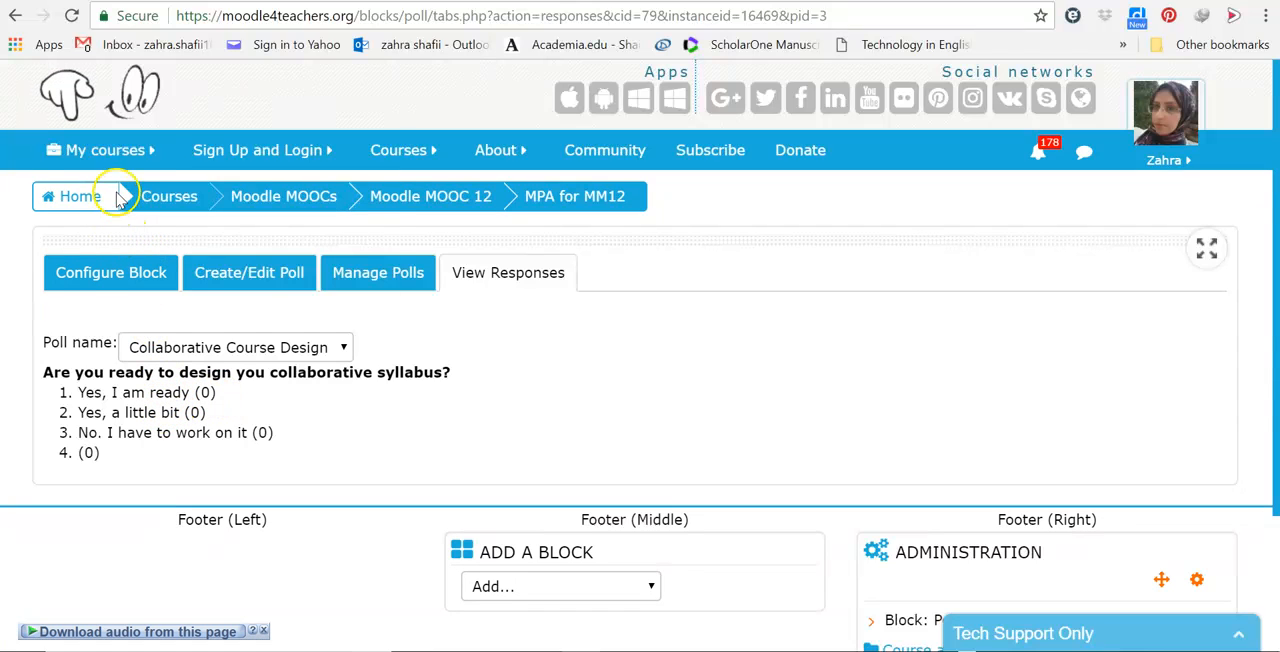
# Step: Return to the MM12: Manager Practice Area course page
pyautogui.moveTo(110, 160)
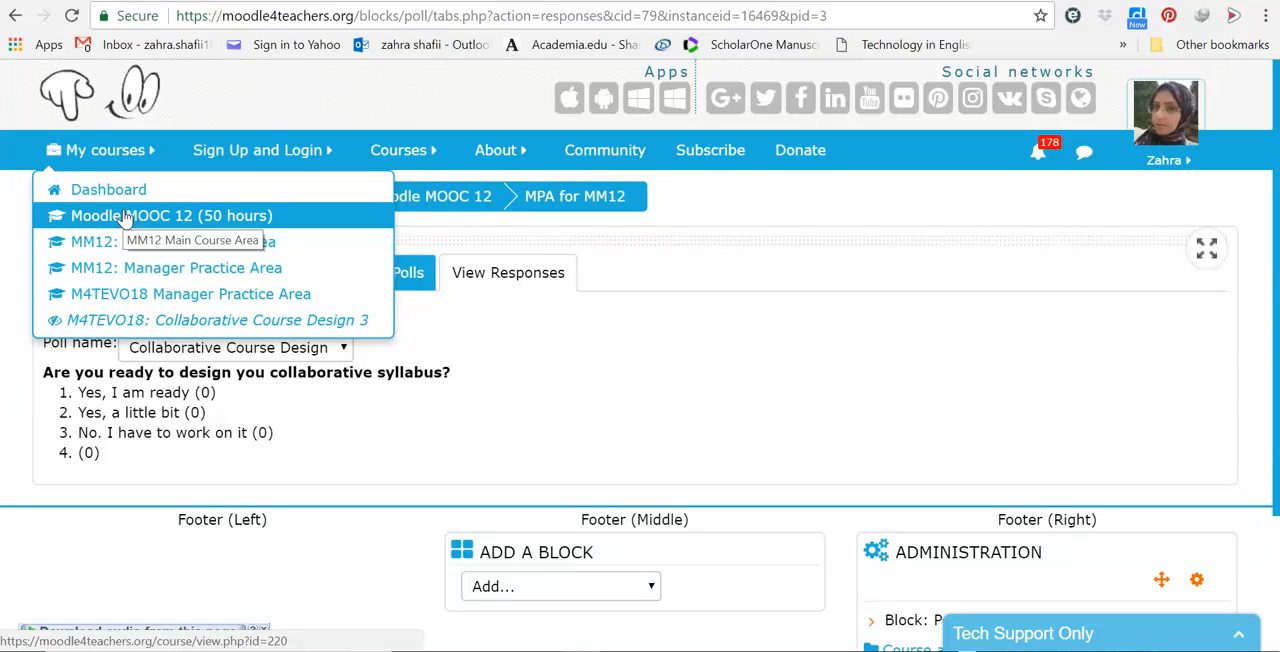
pyautogui.click(134, 268)
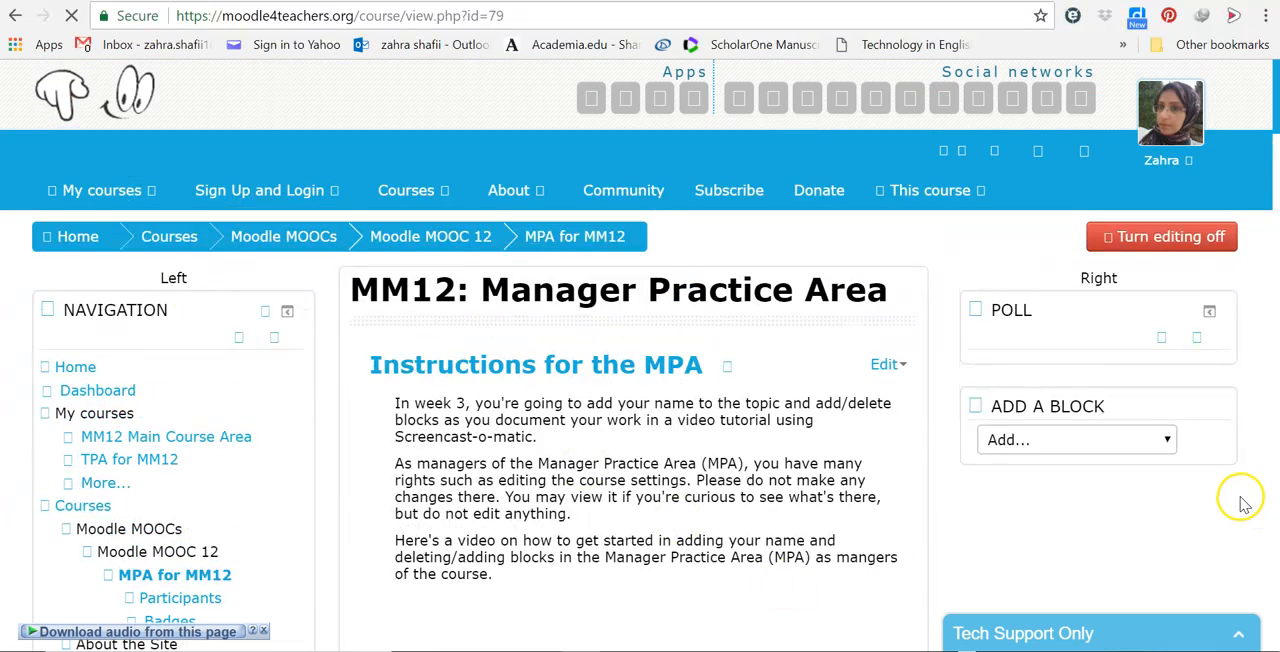
pyautogui.click(1163, 345)
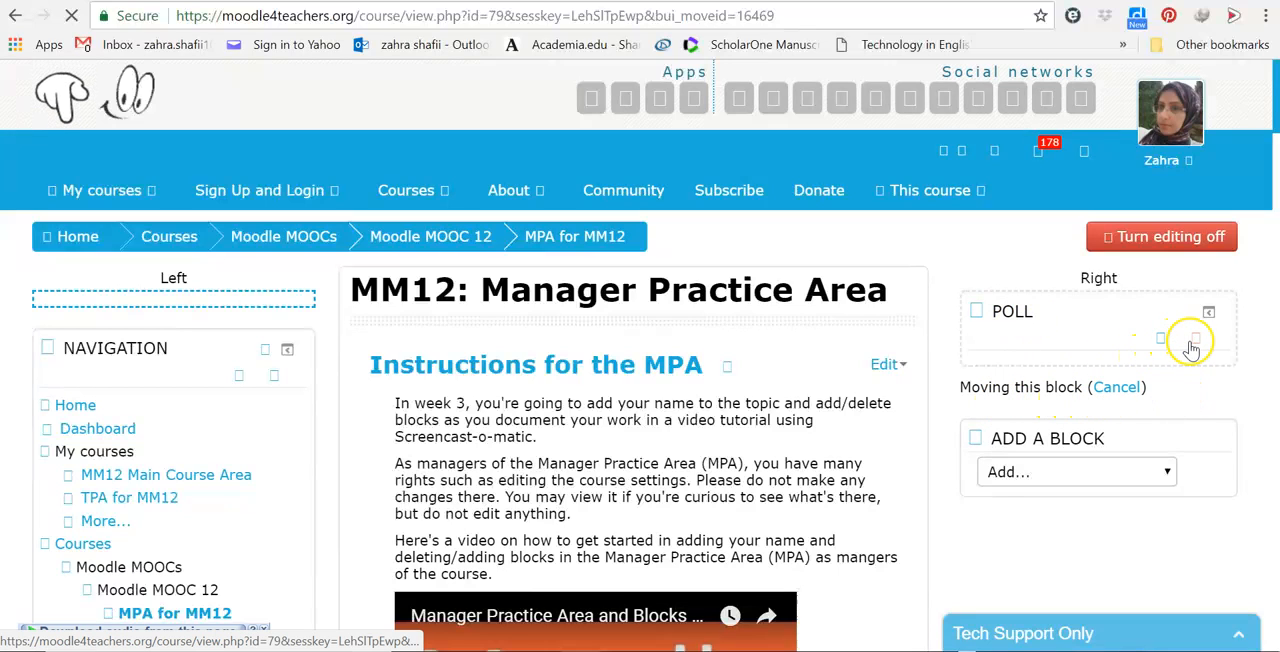
pyautogui.click(1113, 390)
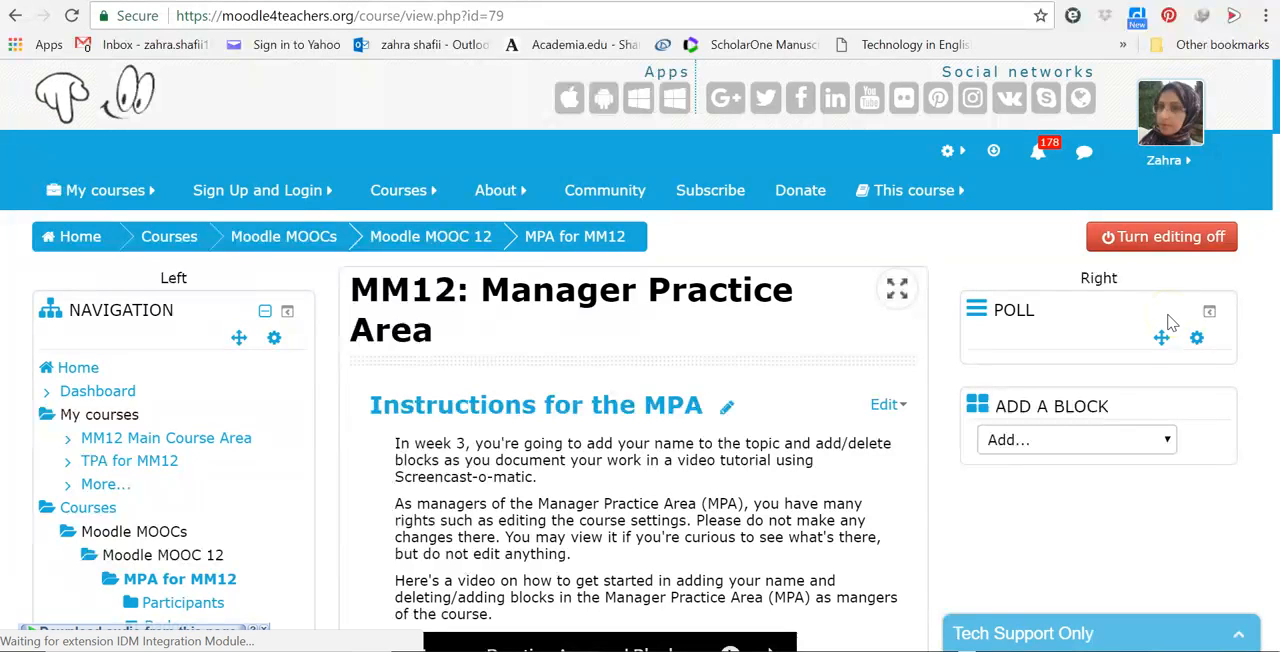
pyautogui.click(1168, 315)
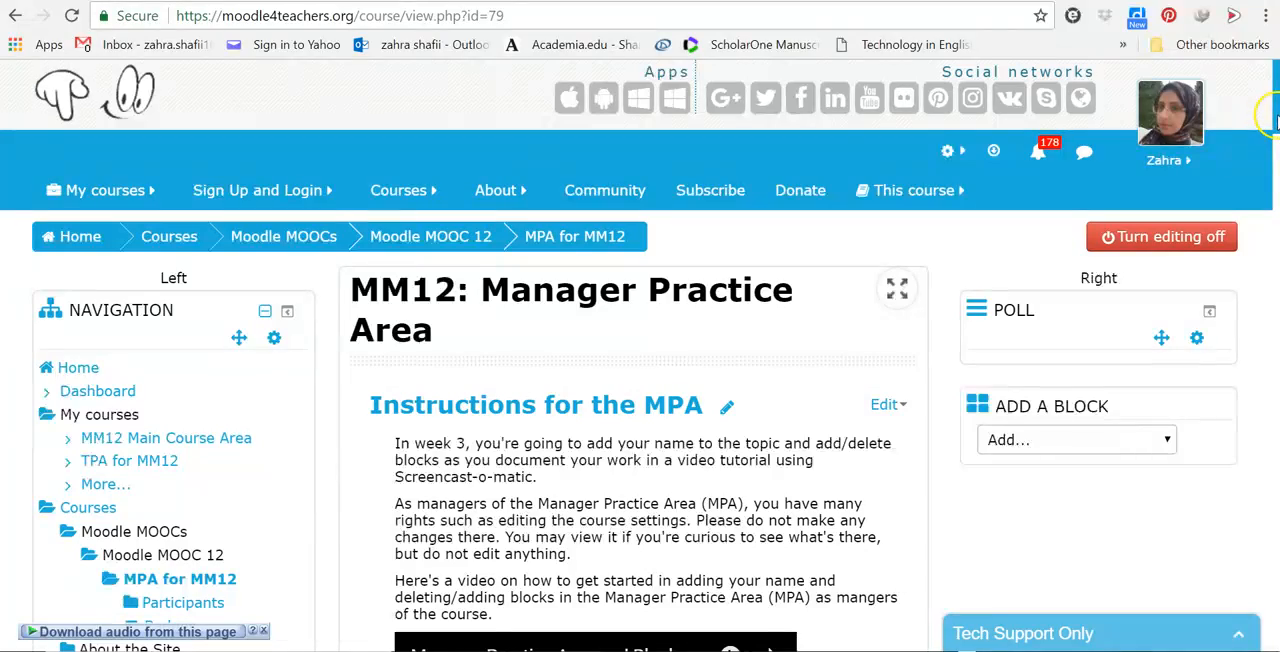
# Step: Open the Poll block's configuration at its block settings
pyautogui.moveTo(1274, 118)
pyautogui.mouseDown()
pyautogui.moveTo(1274, 250)
pyautogui.moveTo(1272, 122)
pyautogui.mouseUp()
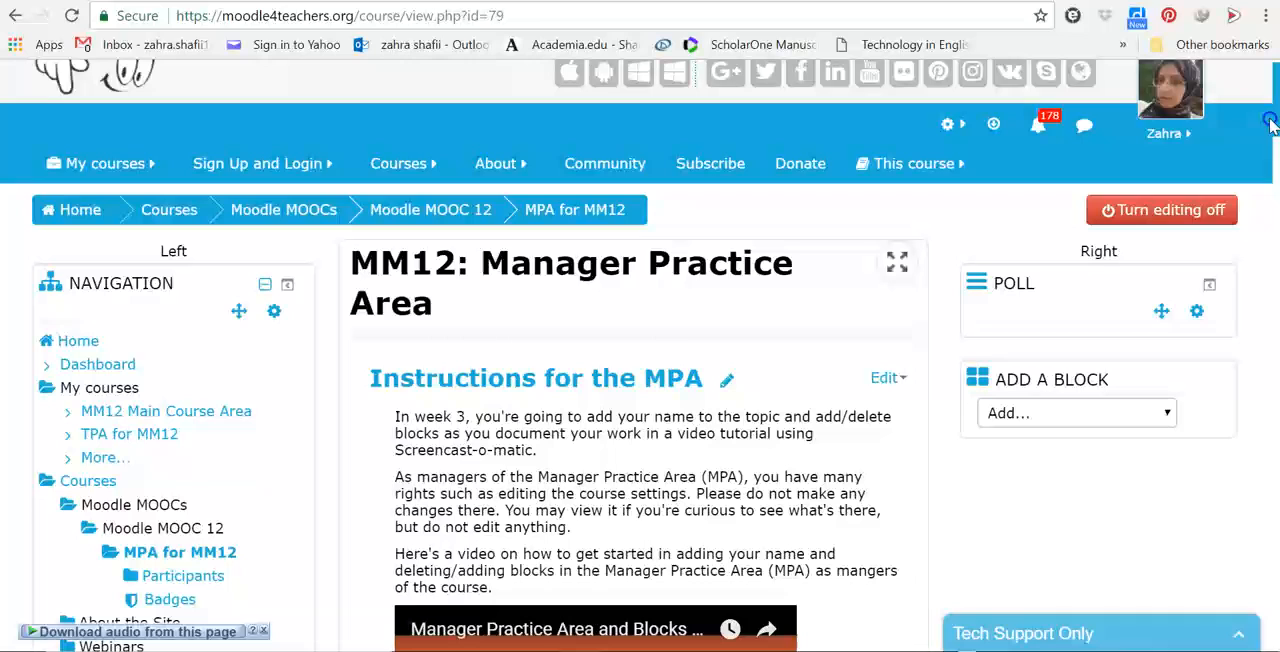
pyautogui.click(1198, 311)
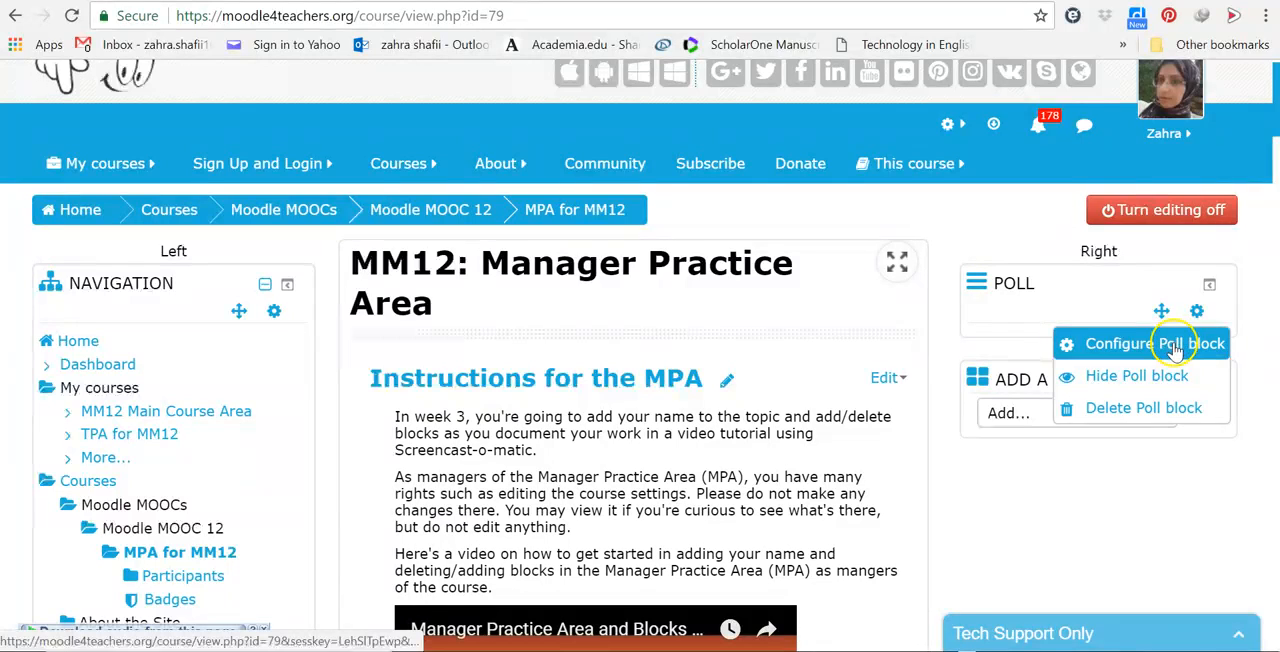
pyautogui.click(1176, 344)
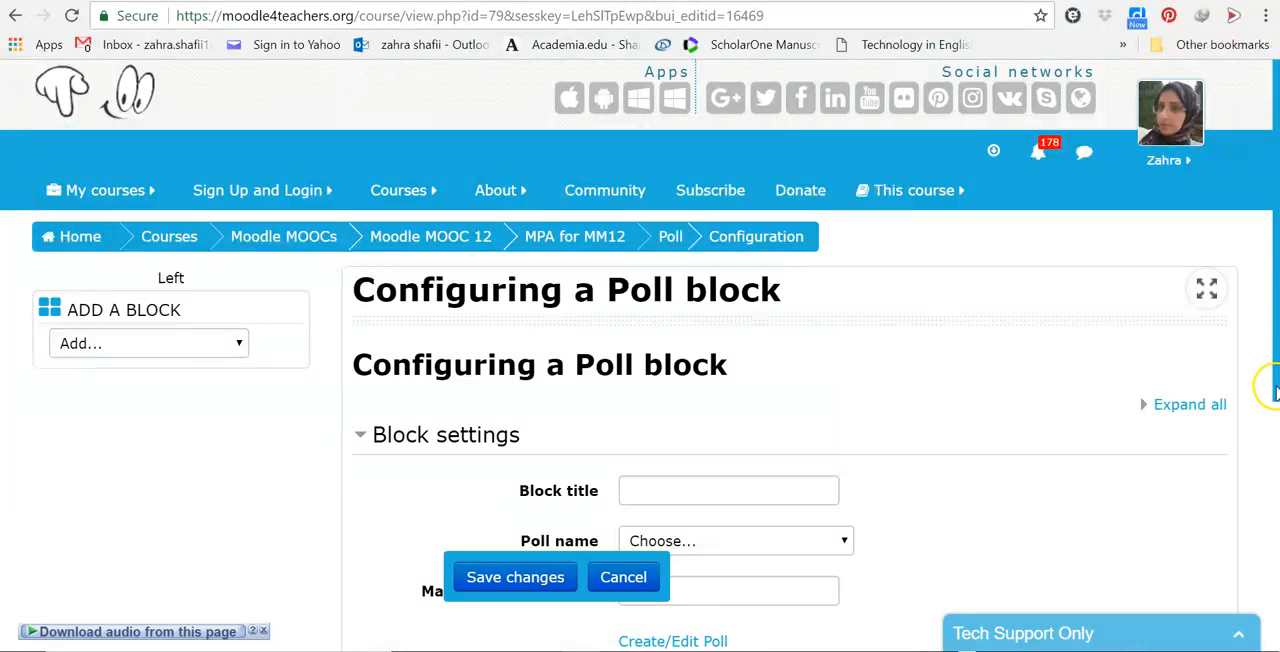
pyautogui.moveTo(1272, 390); pyautogui.dragTo(1266, 532)
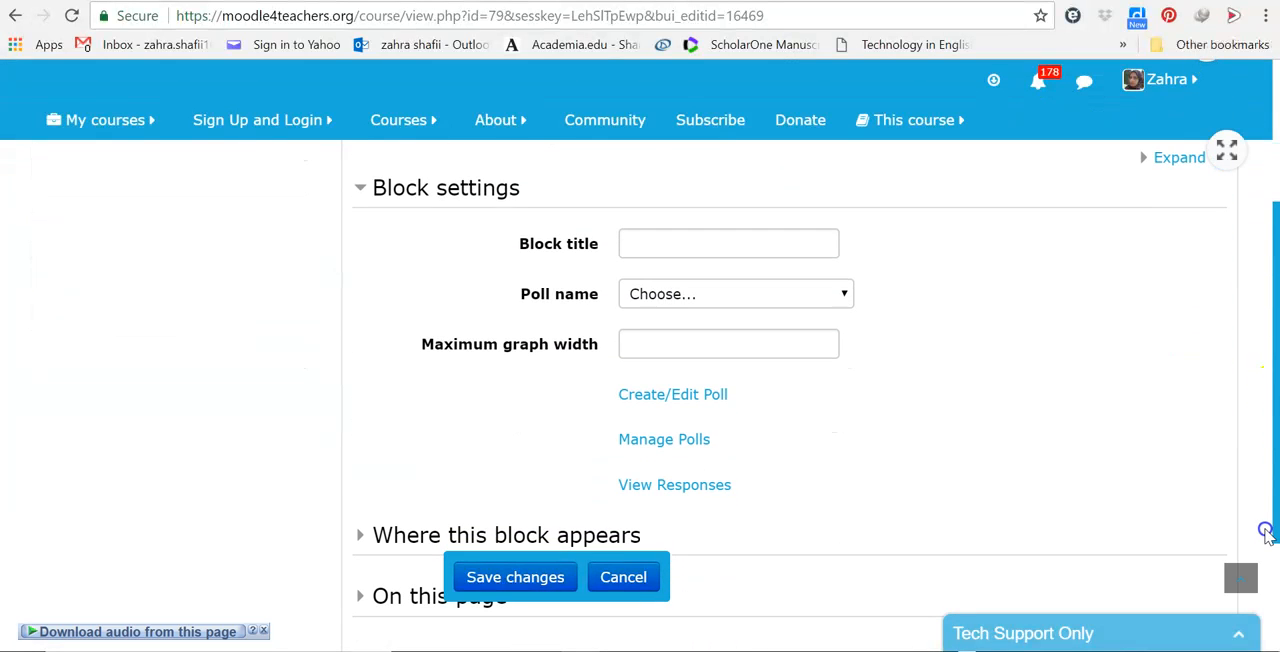
# Step: Give the Poll block the title "Survey" and assign it the Collaborative Course Design poll
pyautogui.click(684, 239)
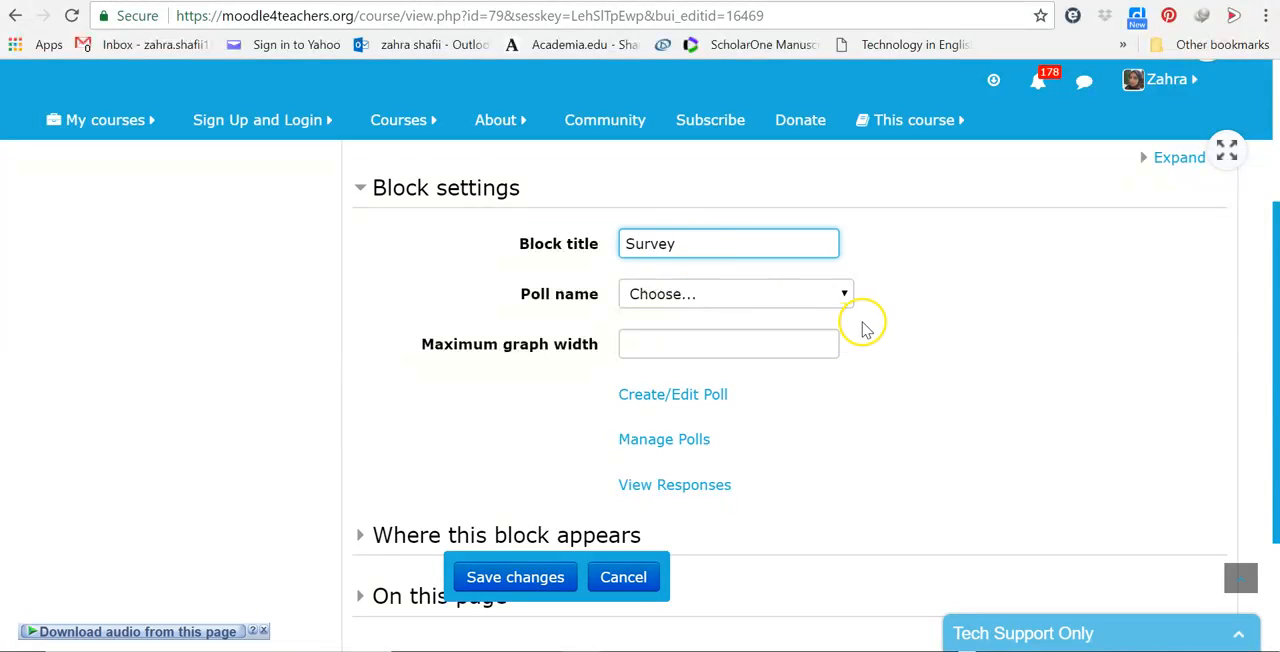
pyautogui.click(842, 296)
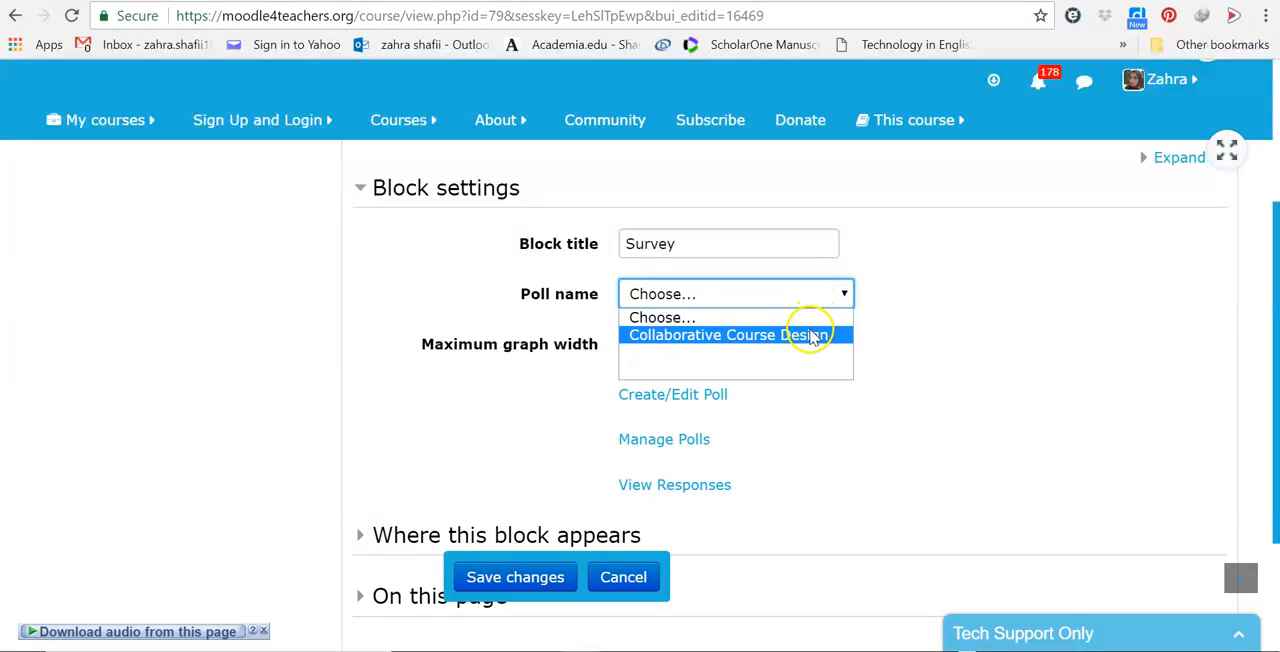
pyautogui.click(811, 335)
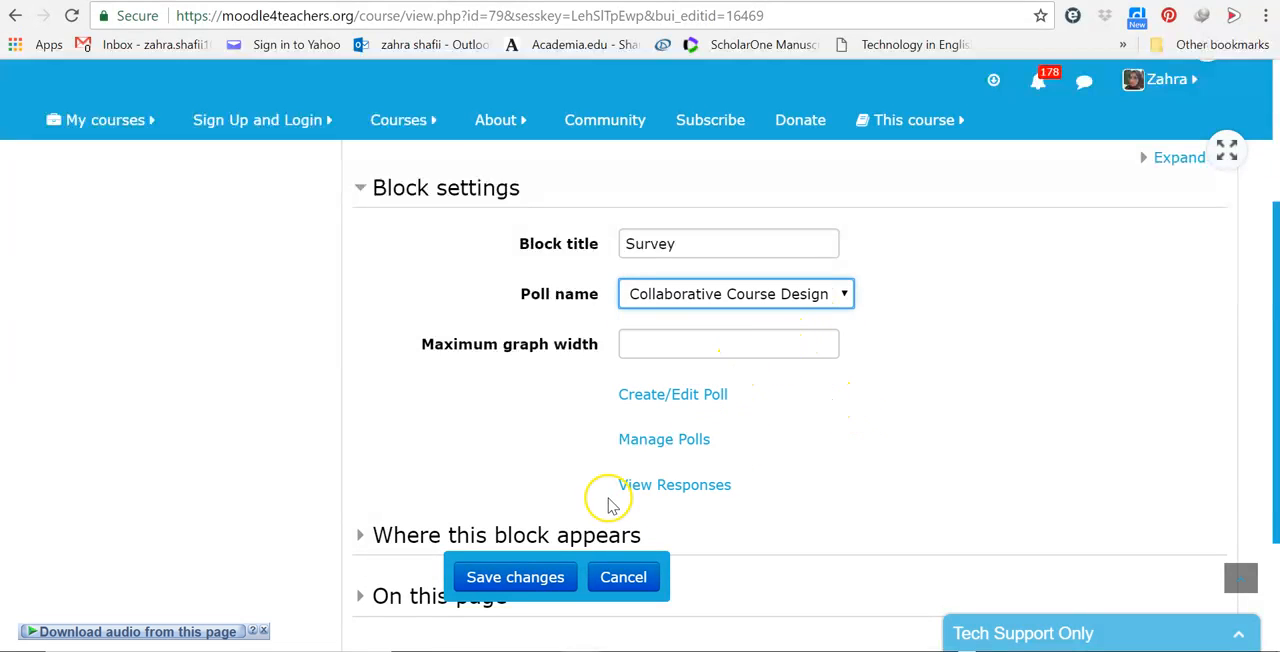
# Step: Examine the settings for where the Poll block appears in the course
pyautogui.click(531, 538)
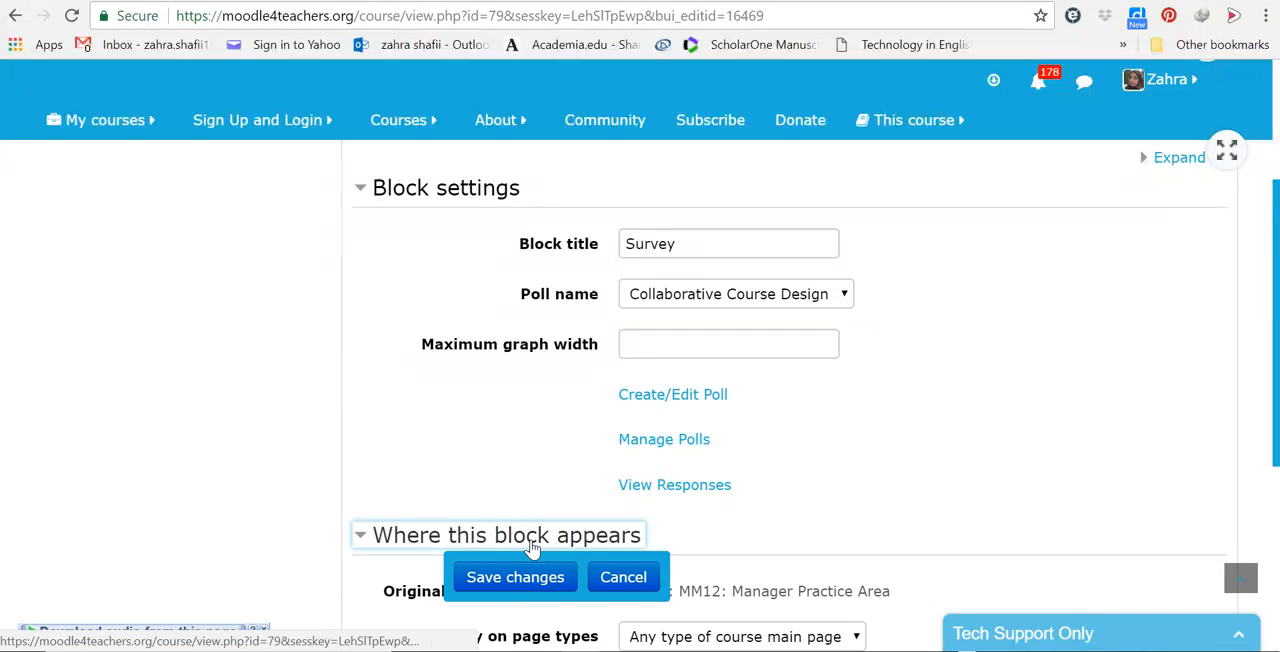
pyautogui.scroll(-3, 937, 475)
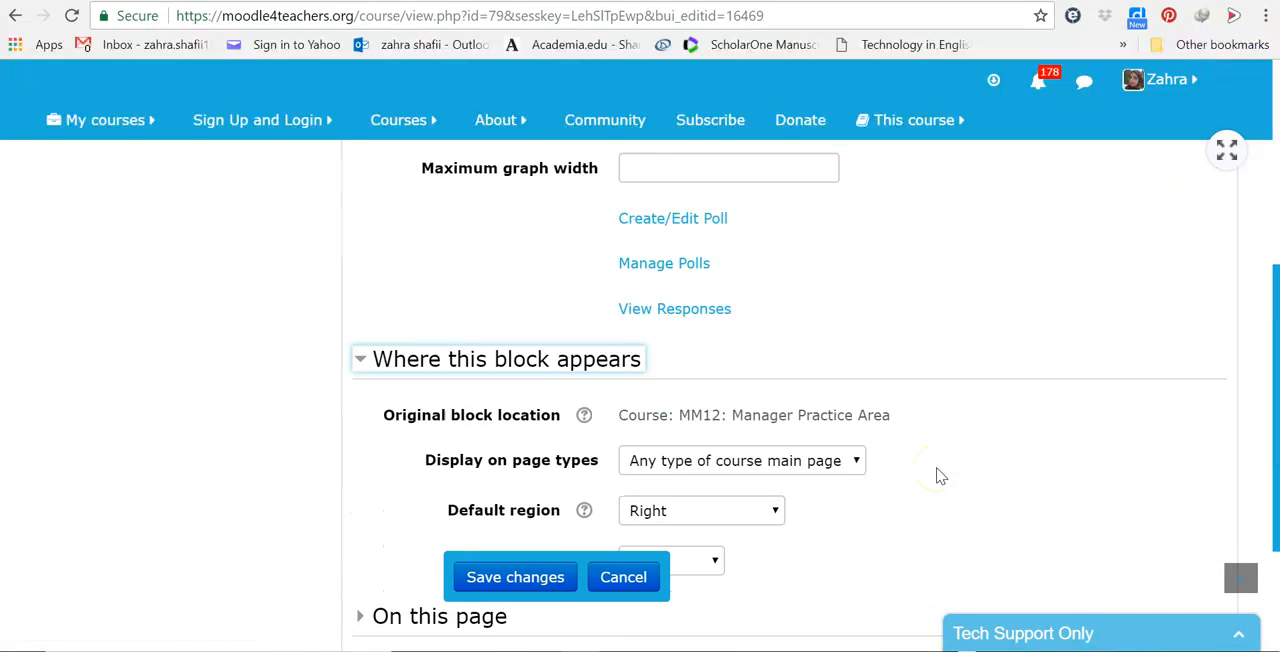
pyautogui.scroll(4, 937, 475)
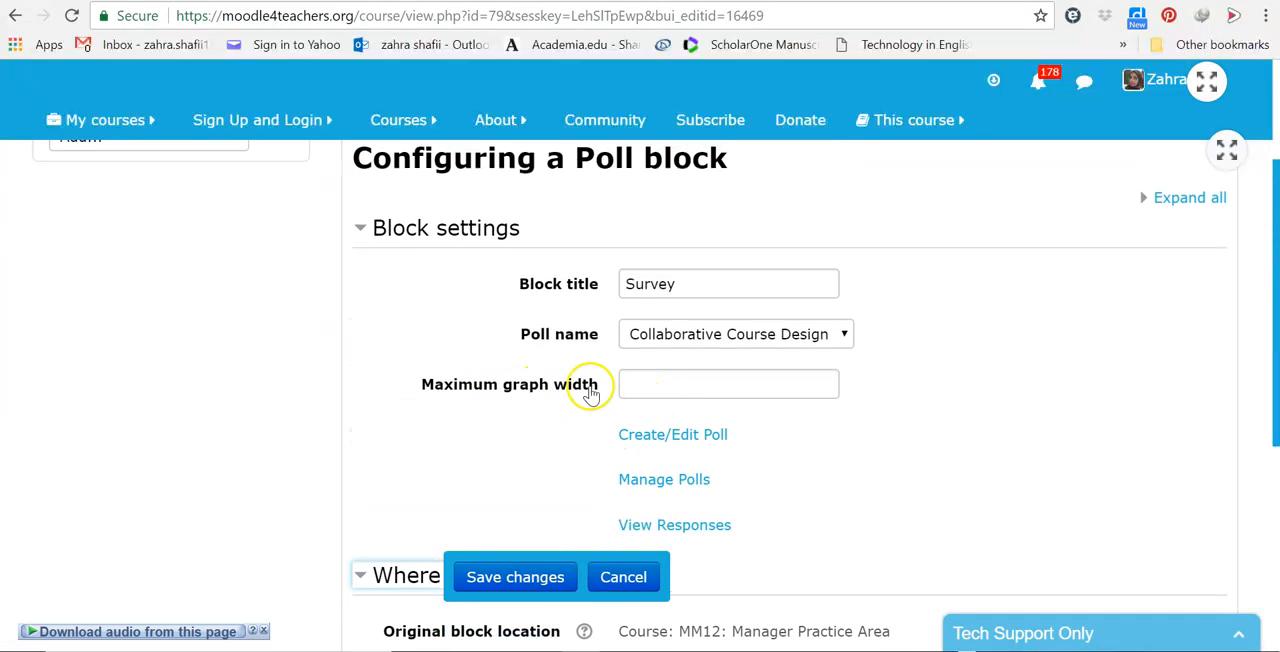
# Step: Leave the block configuration without saving and load the Collaborative Course Design poll for editing
pyautogui.click(678, 440)
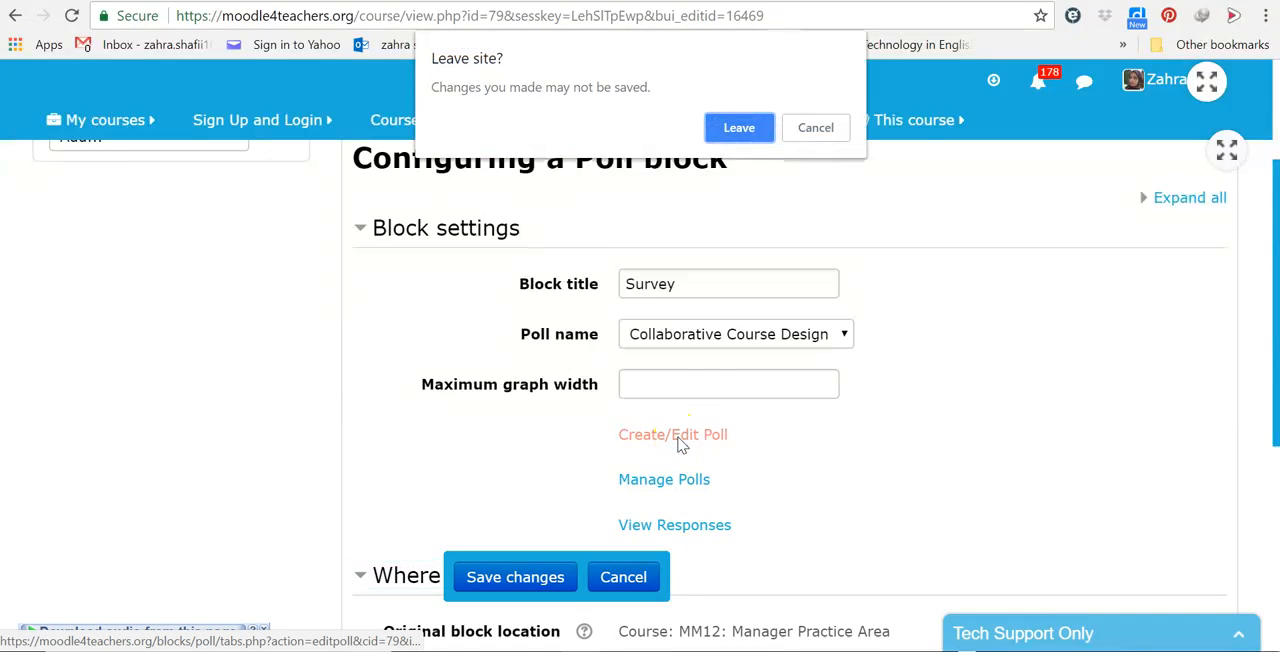
pyautogui.click(745, 128)
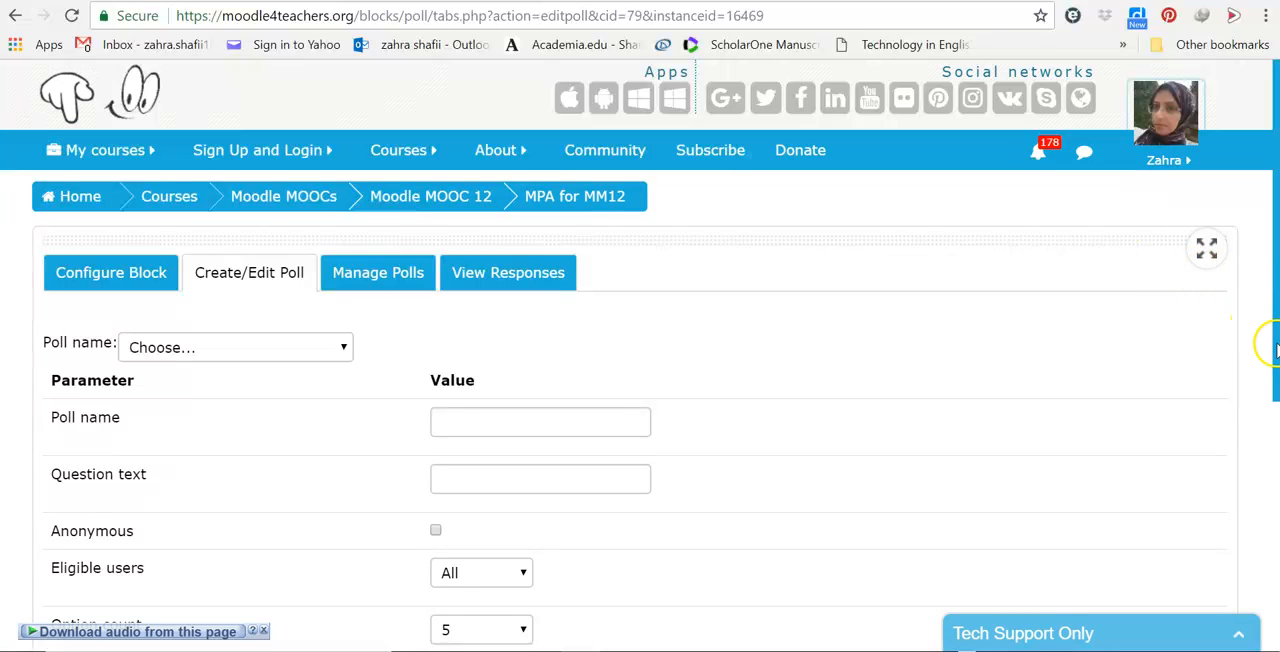
pyautogui.moveTo(1276, 350); pyautogui.dragTo(1263, 403)
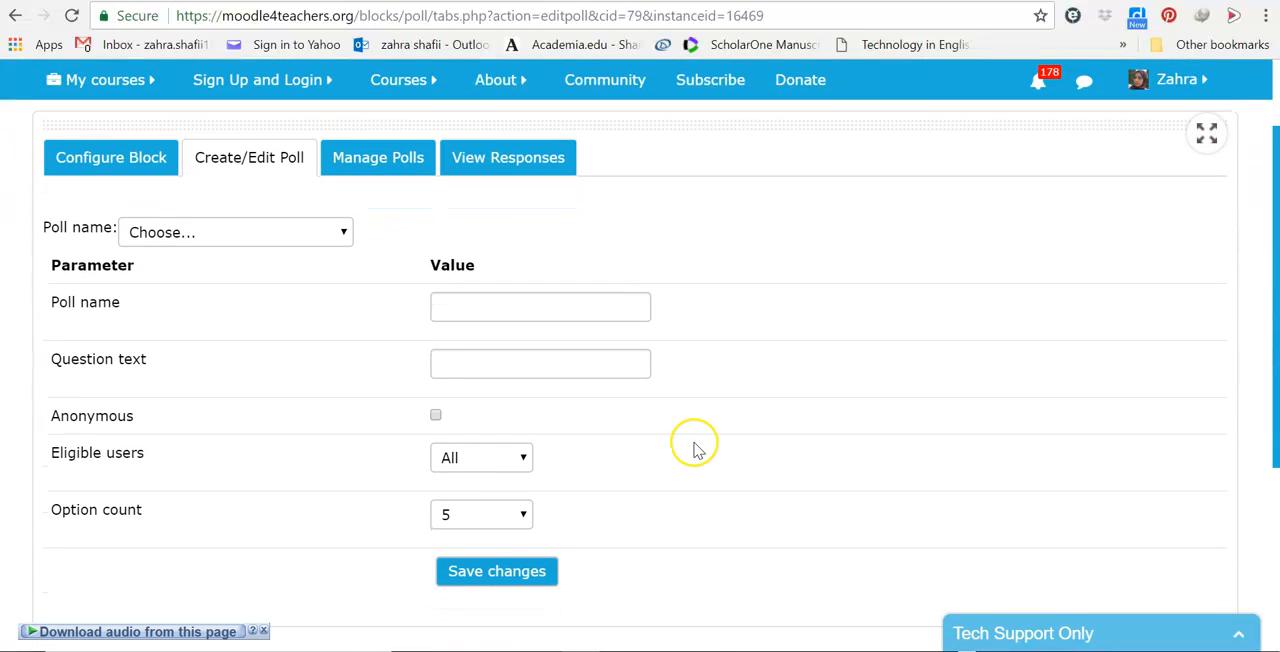
pyautogui.click(331, 233)
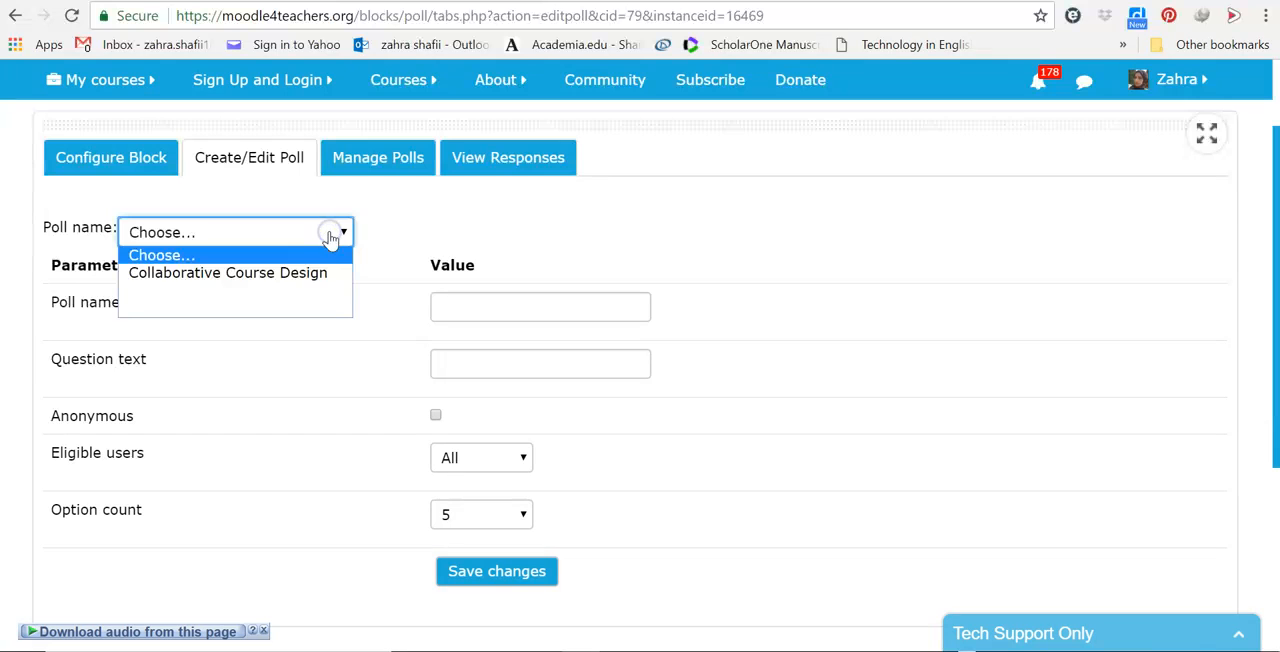
pyautogui.click(305, 275)
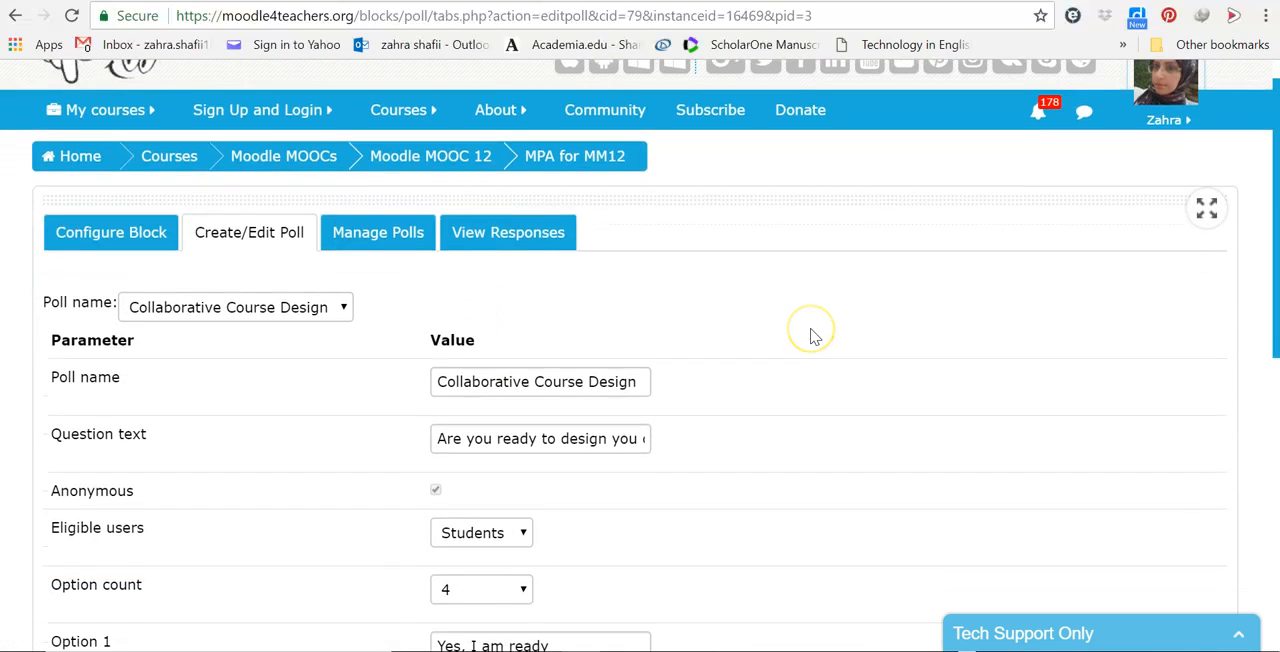
pyautogui.scroll(-3, 814, 334)
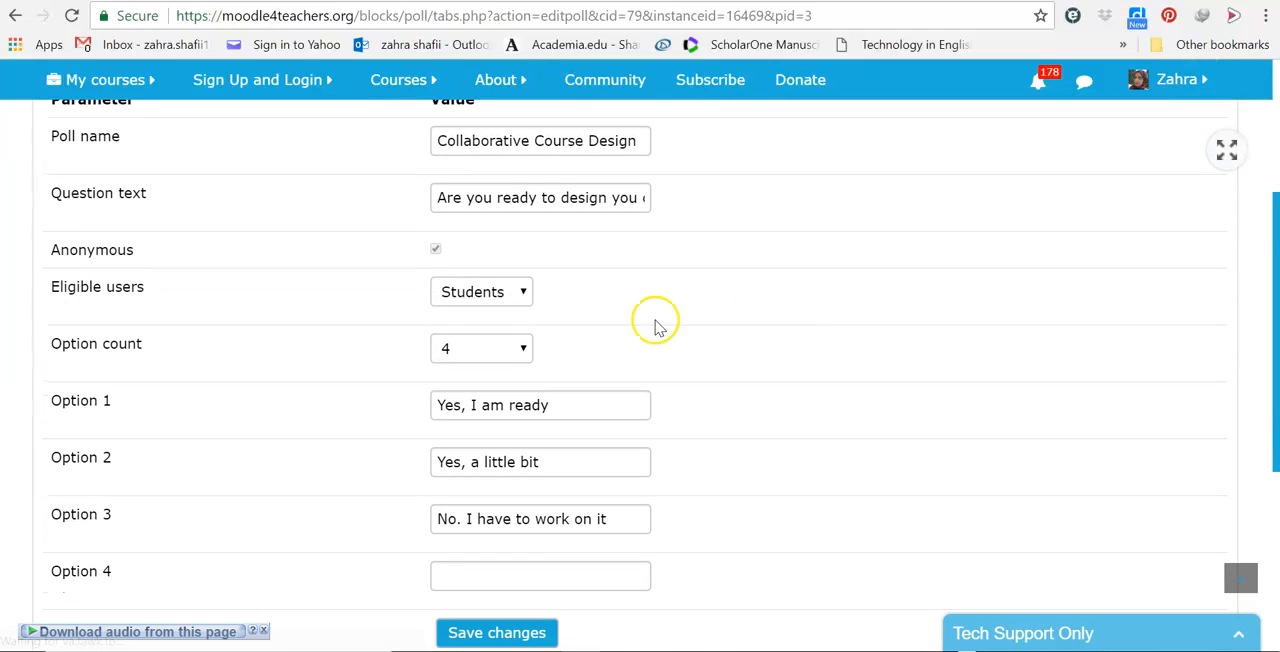
# Step: Try an option count of 3 for the Collaborative Course Design poll, and return it to 4
pyautogui.click(526, 347)
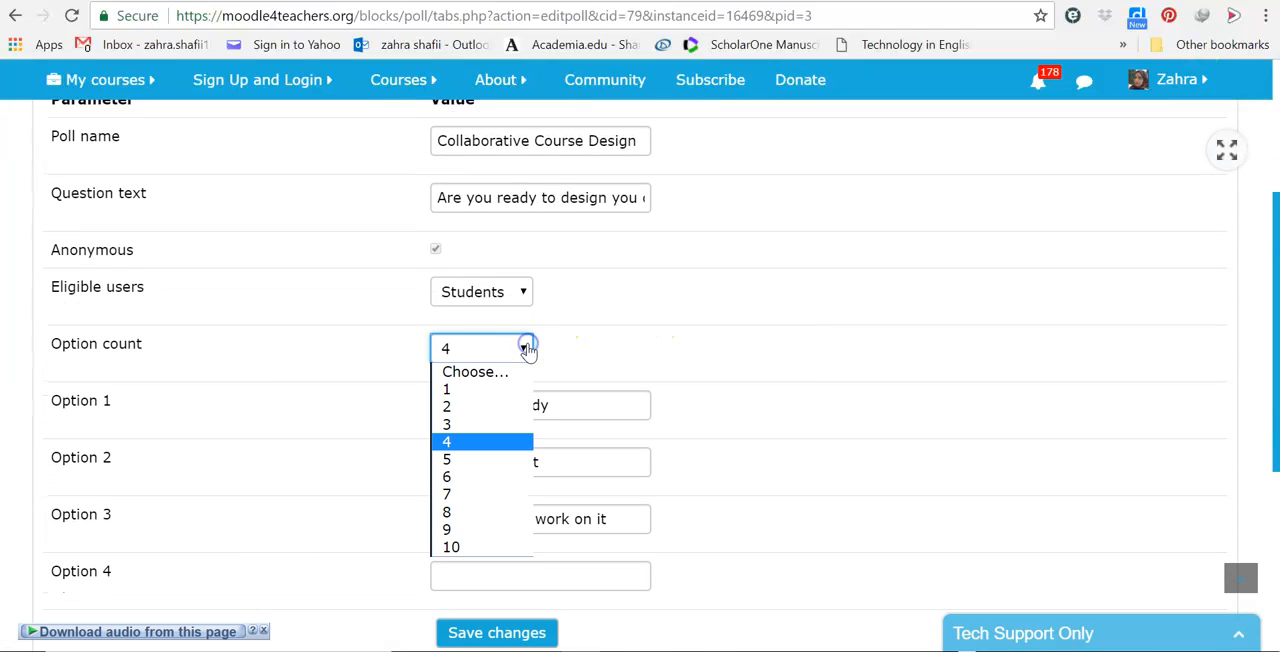
pyautogui.click(470, 426)
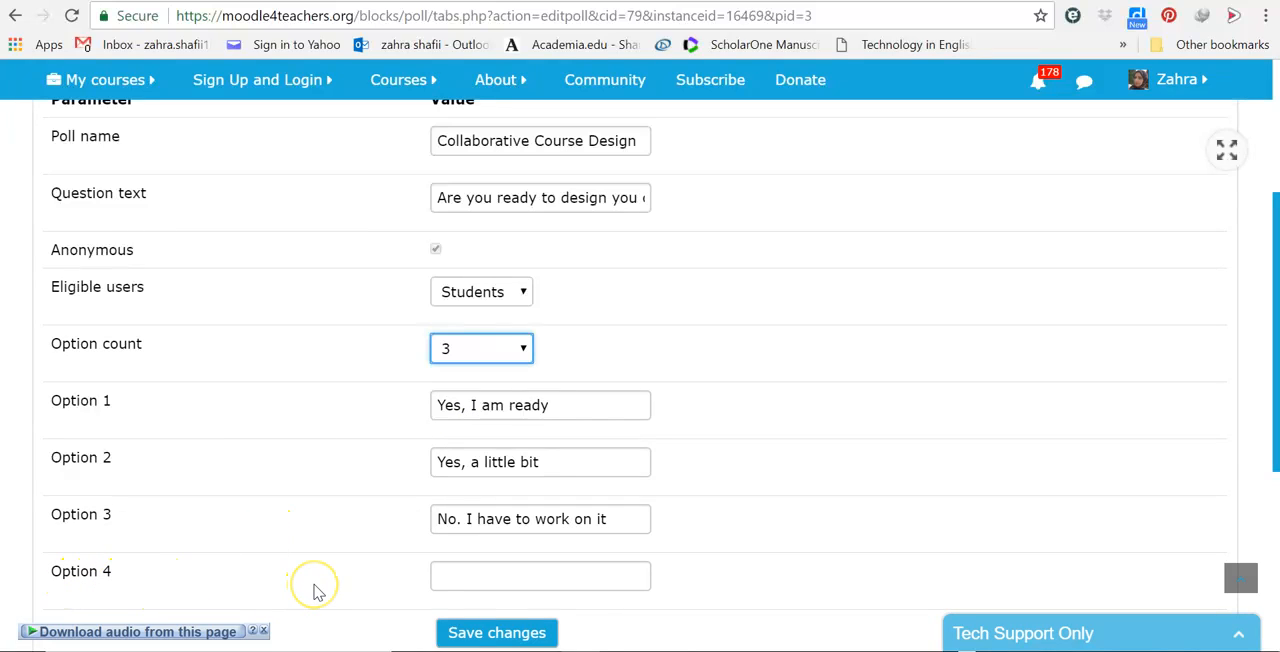
pyautogui.click(522, 347)
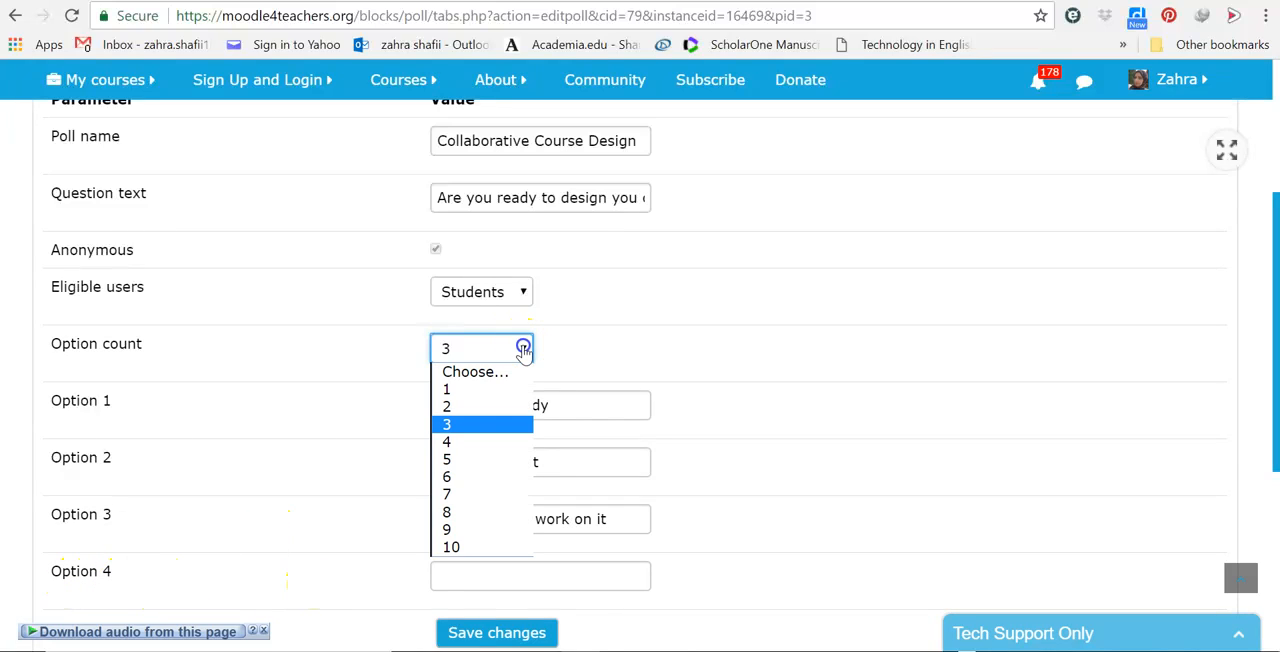
pyautogui.click(458, 443)
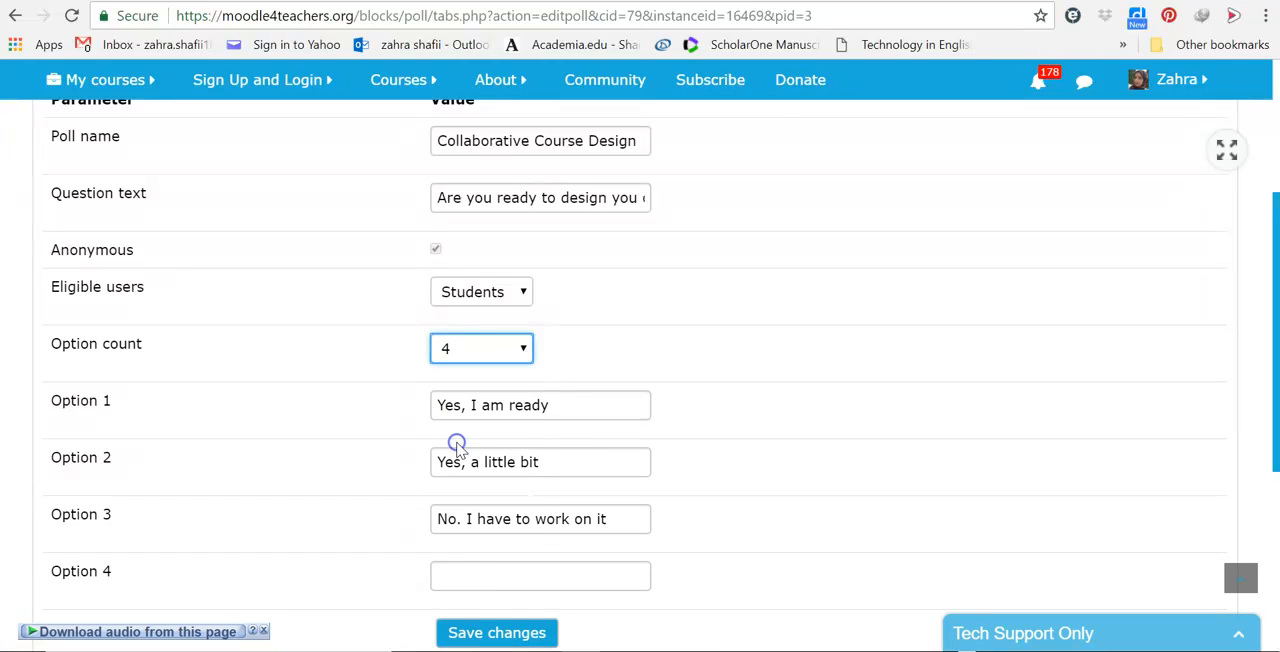
# Step: Enter "Not at all" as option 4 of the Collaborative Course Design poll and save the changes
pyautogui.click(456, 576)
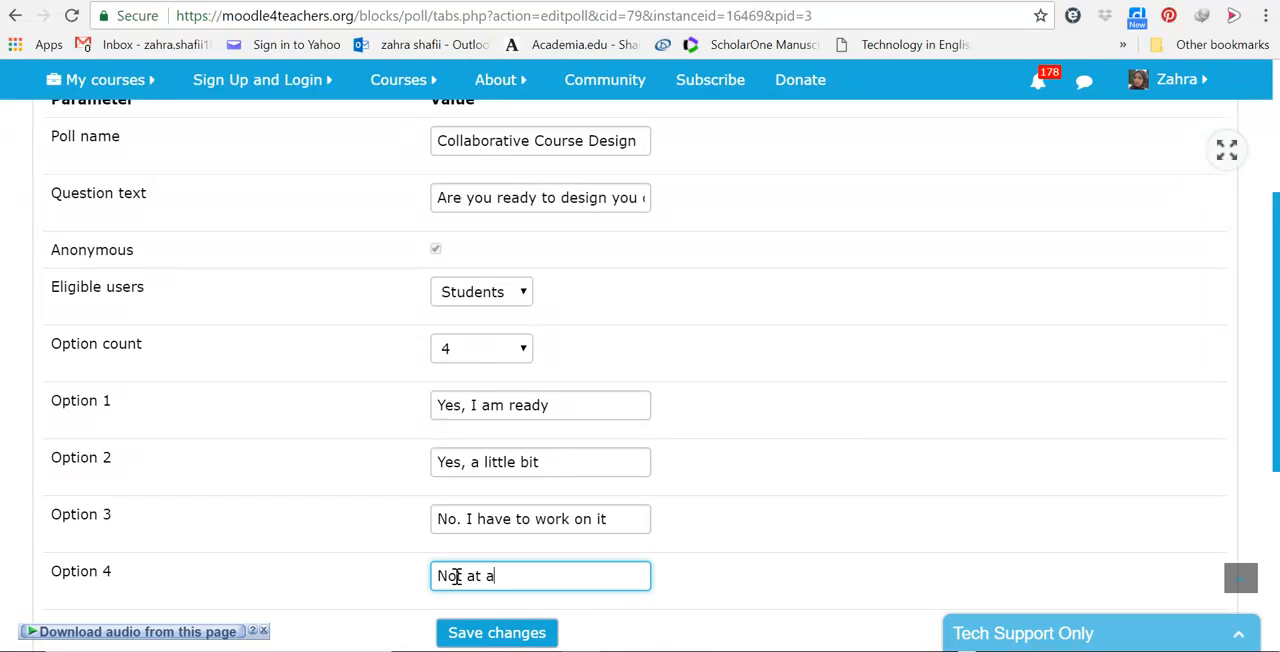
pyautogui.click(497, 634)
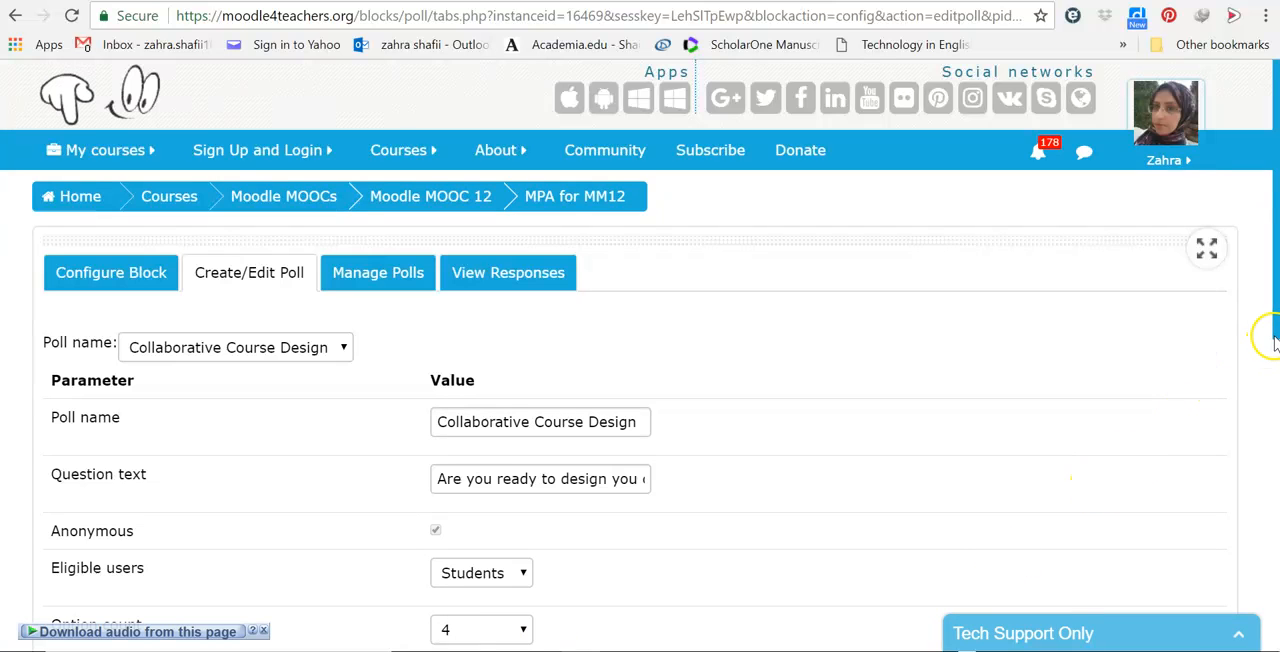
pyautogui.moveTo(1272, 338); pyautogui.dragTo(1262, 647)
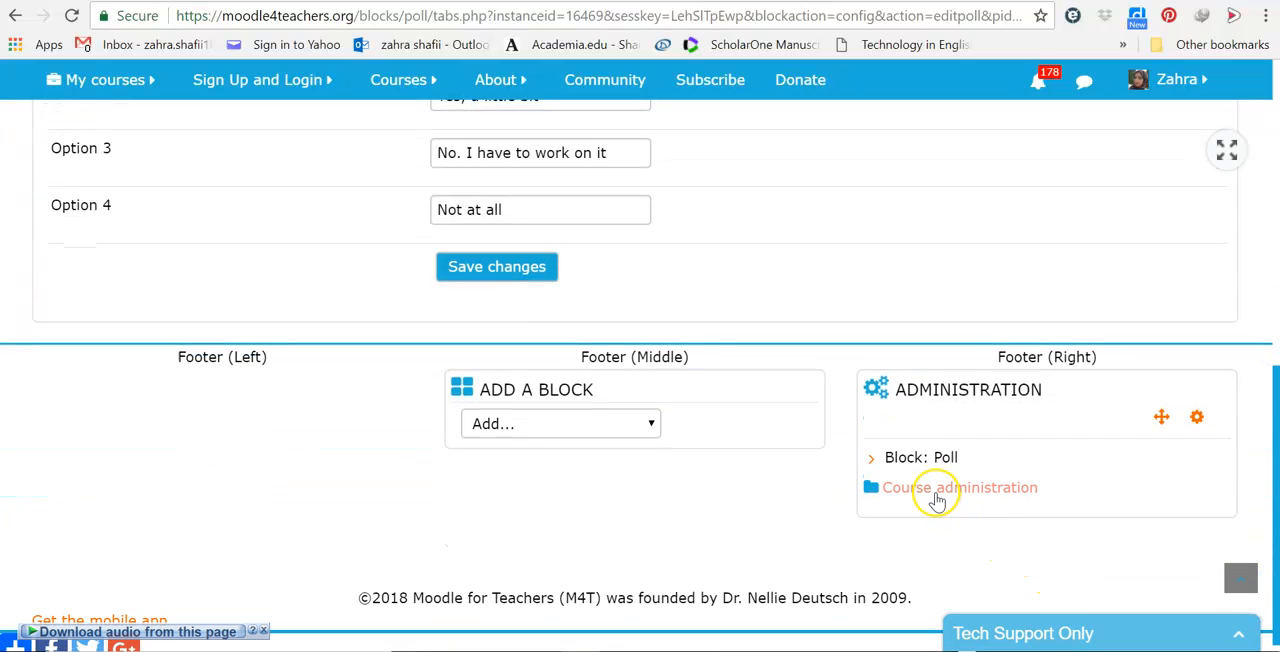
pyautogui.click(921, 462)
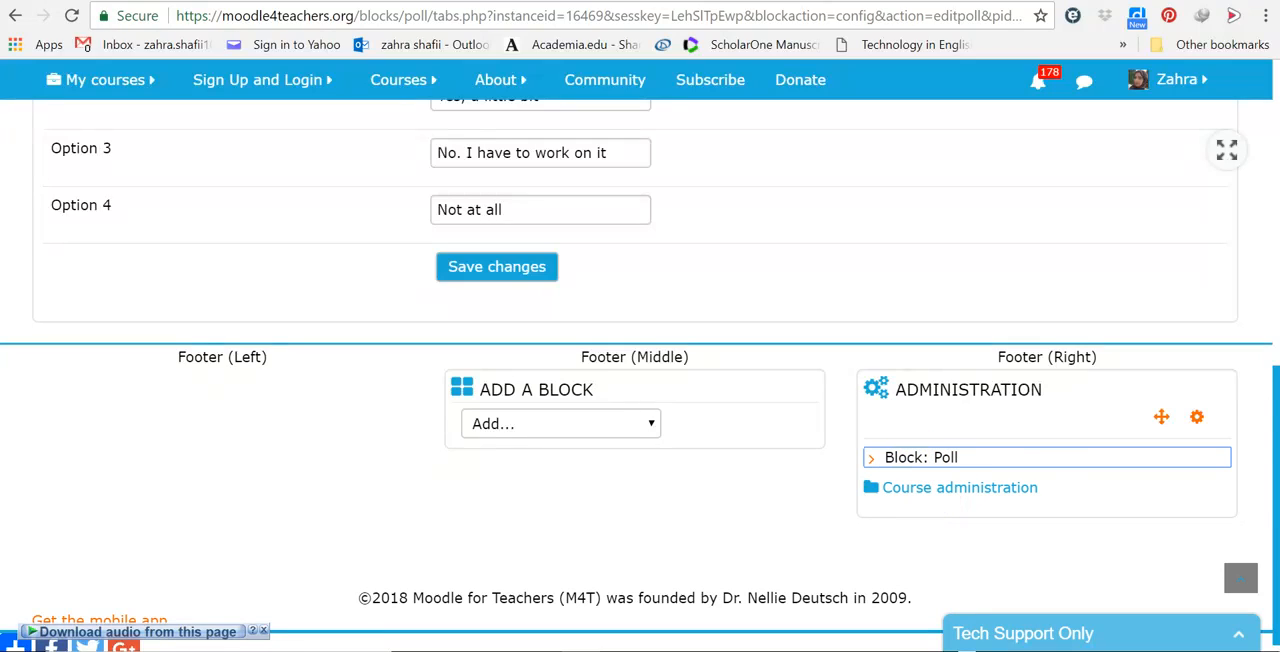
# Step: Return to the MM12: Manager Practice Area course and turn editing off
pyautogui.moveTo(1275, 420); pyautogui.dragTo(1275, 118)
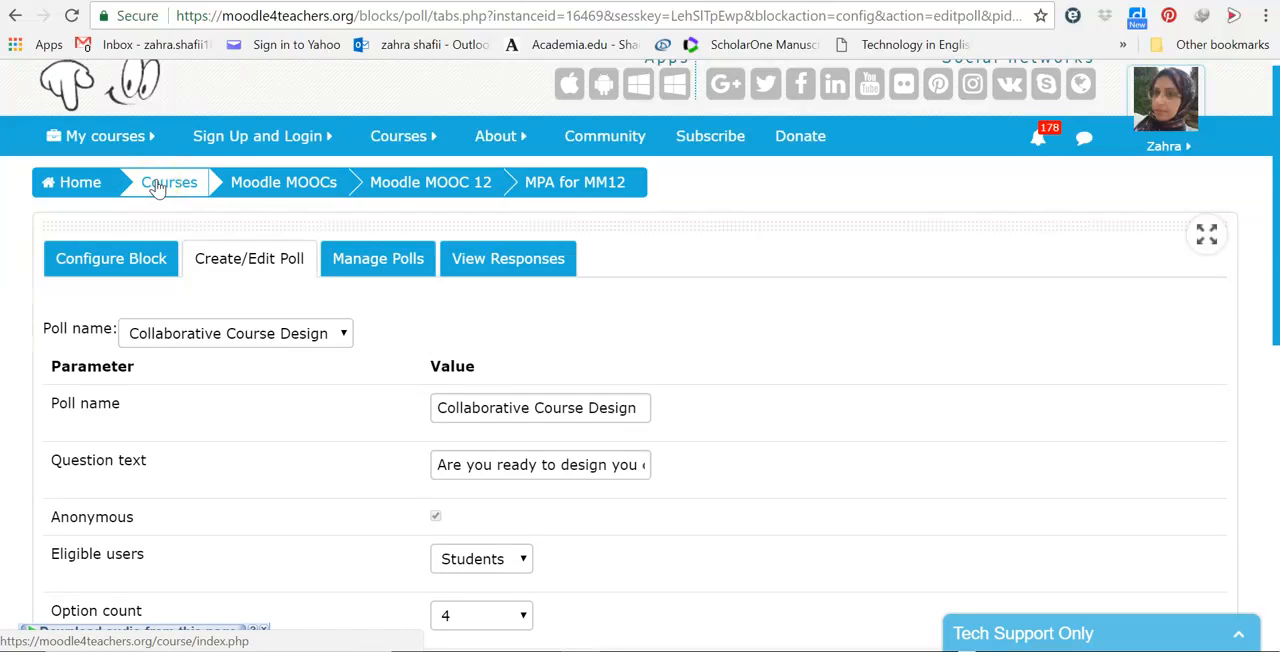
pyautogui.click(100, 136)
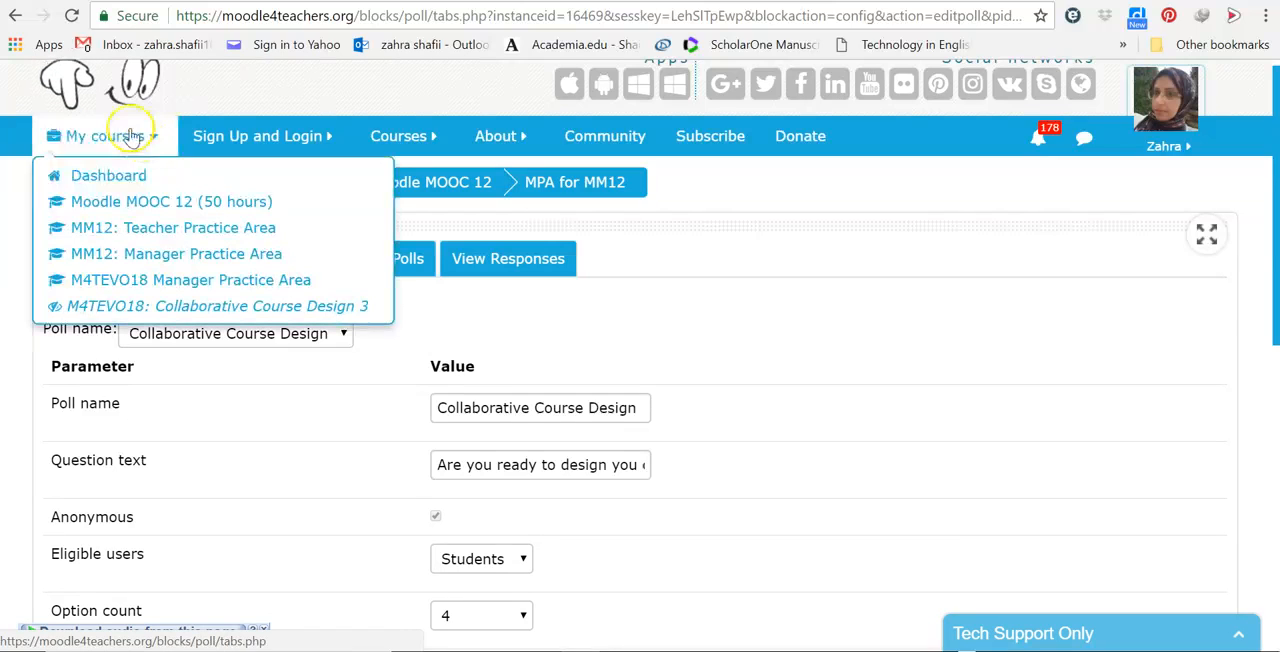
pyautogui.click(143, 254)
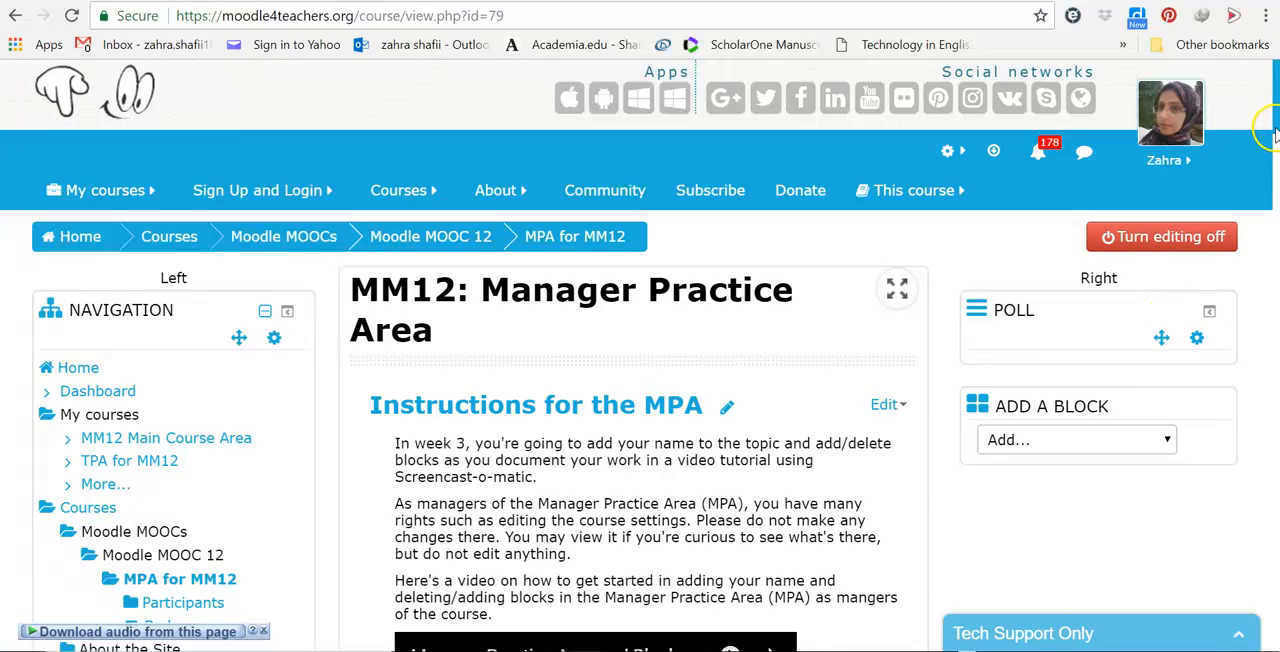
pyautogui.click(1170, 237)
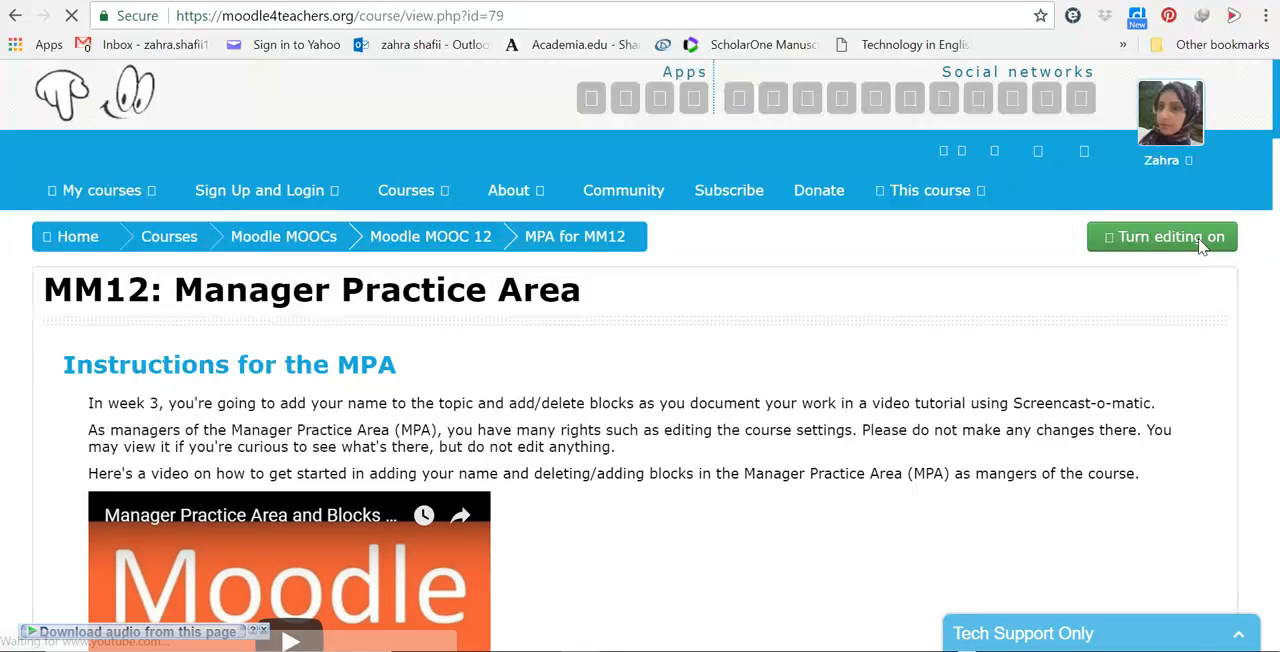
# Step: Examine the course page with editing off, from the MPA instructions through the topics to the Administration block
pyautogui.scroll(-3, 1190, 346)
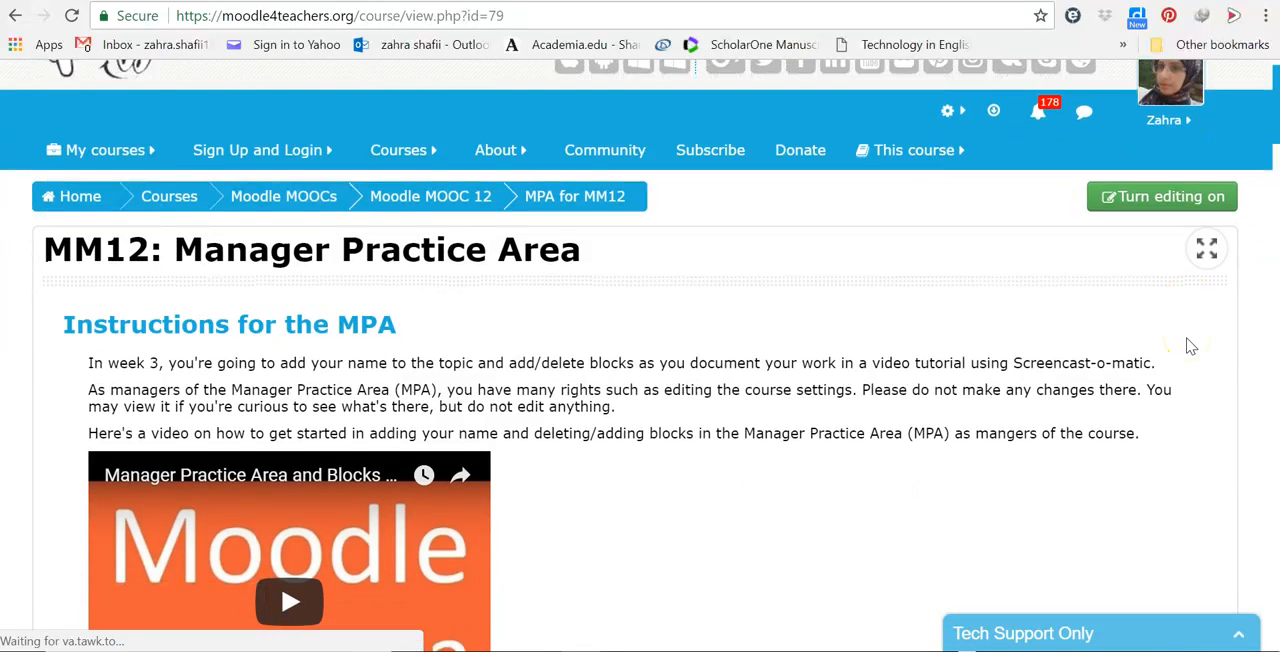
pyautogui.scroll(-5, 1190, 346)
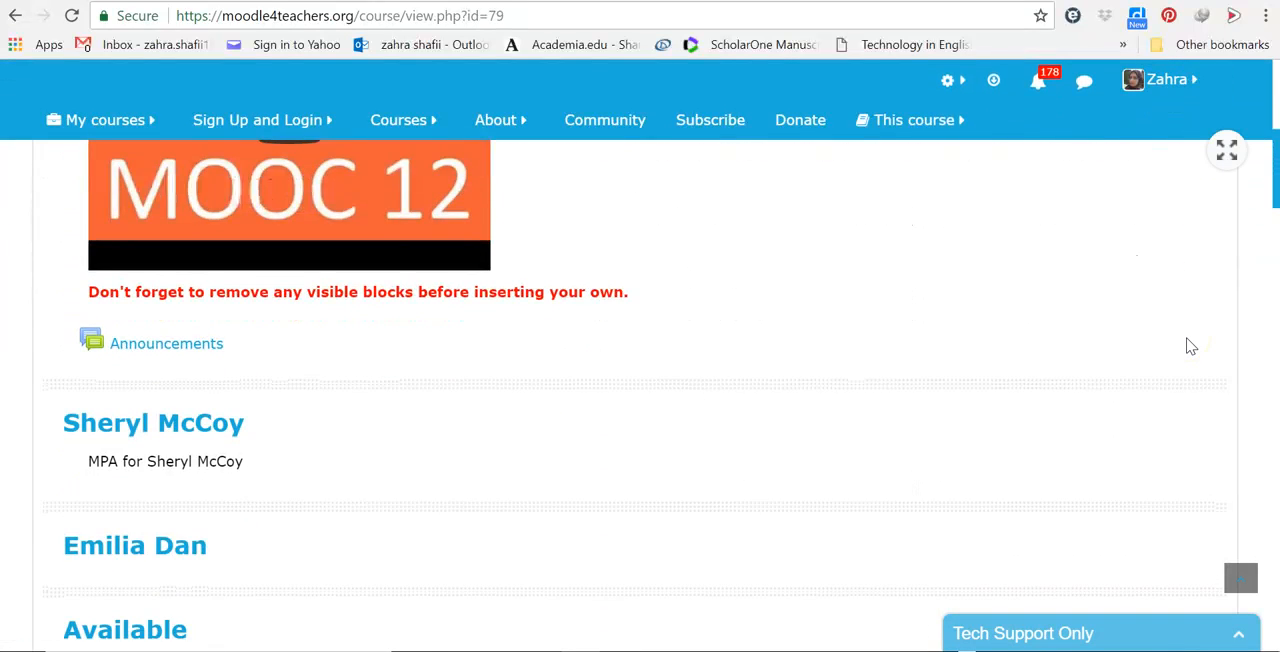
pyautogui.scroll(-10, 1190, 346)
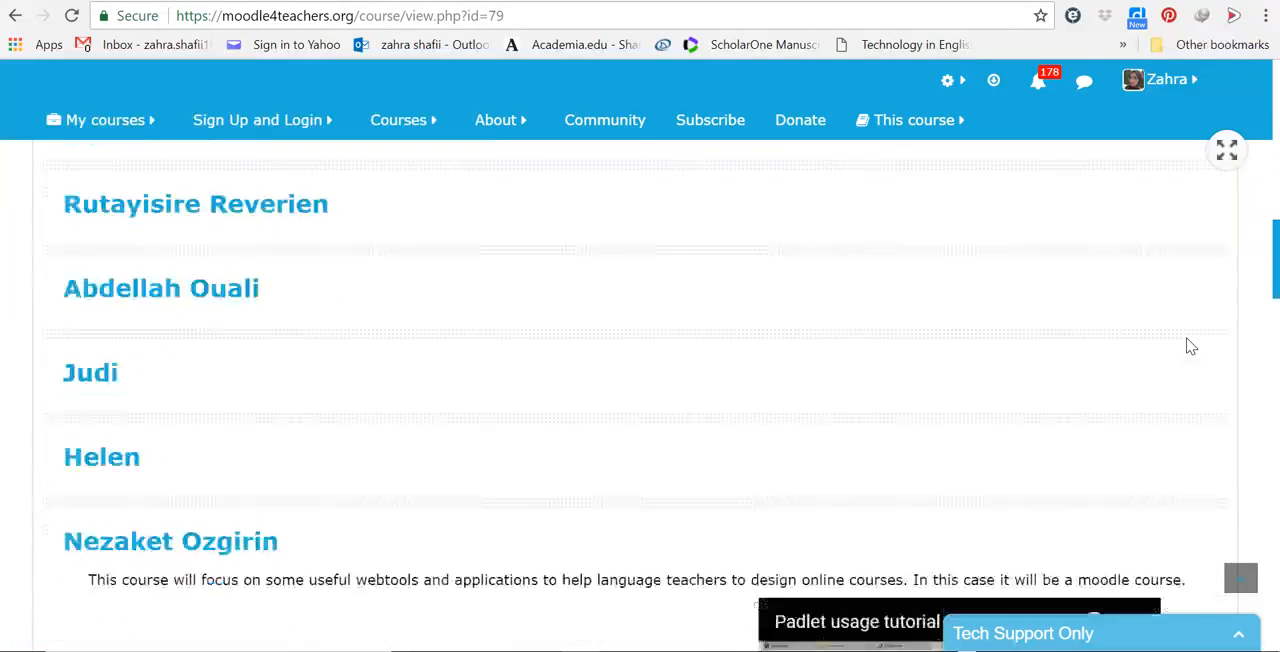
pyautogui.scroll(-12, 1190, 346)
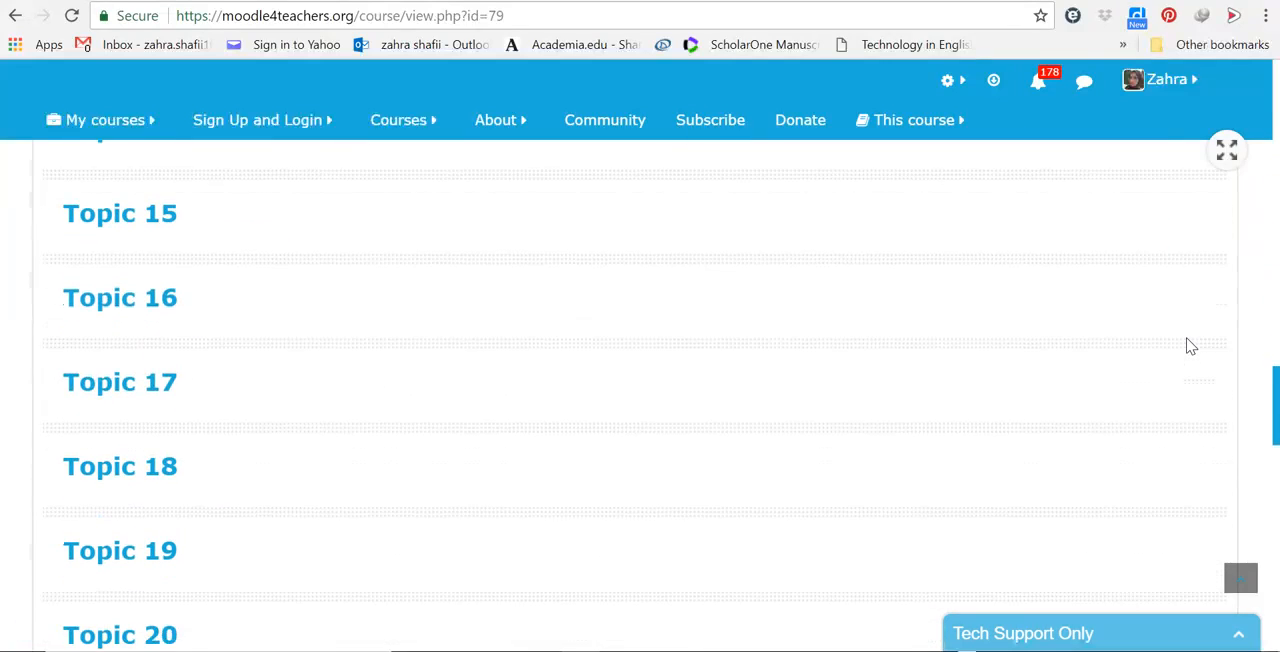
pyautogui.scroll(-6, 1190, 346)
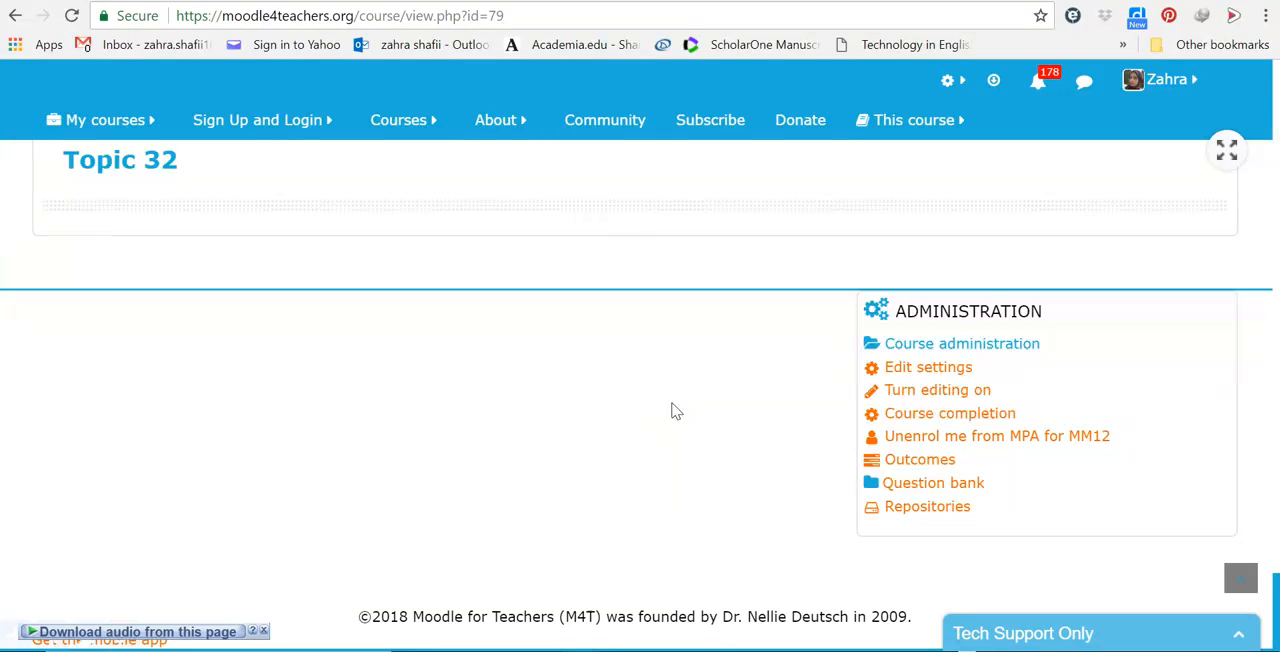
pyautogui.scroll(10, 676, 411)
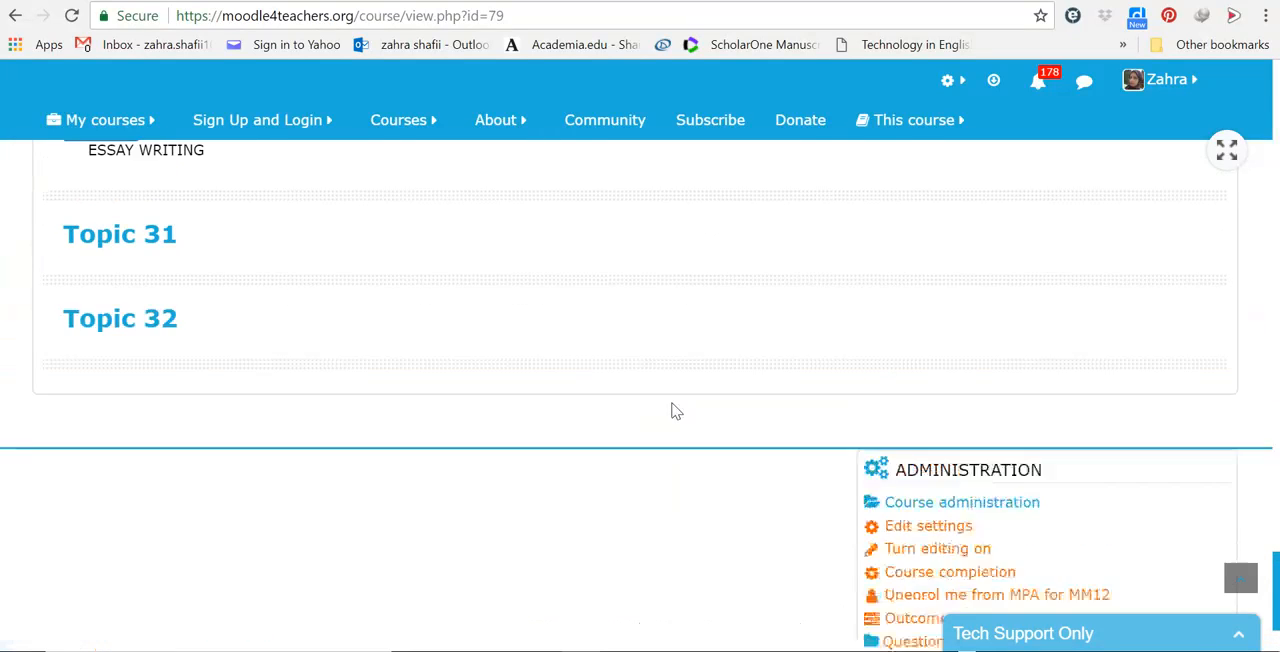
pyautogui.scroll(13, 676, 411)
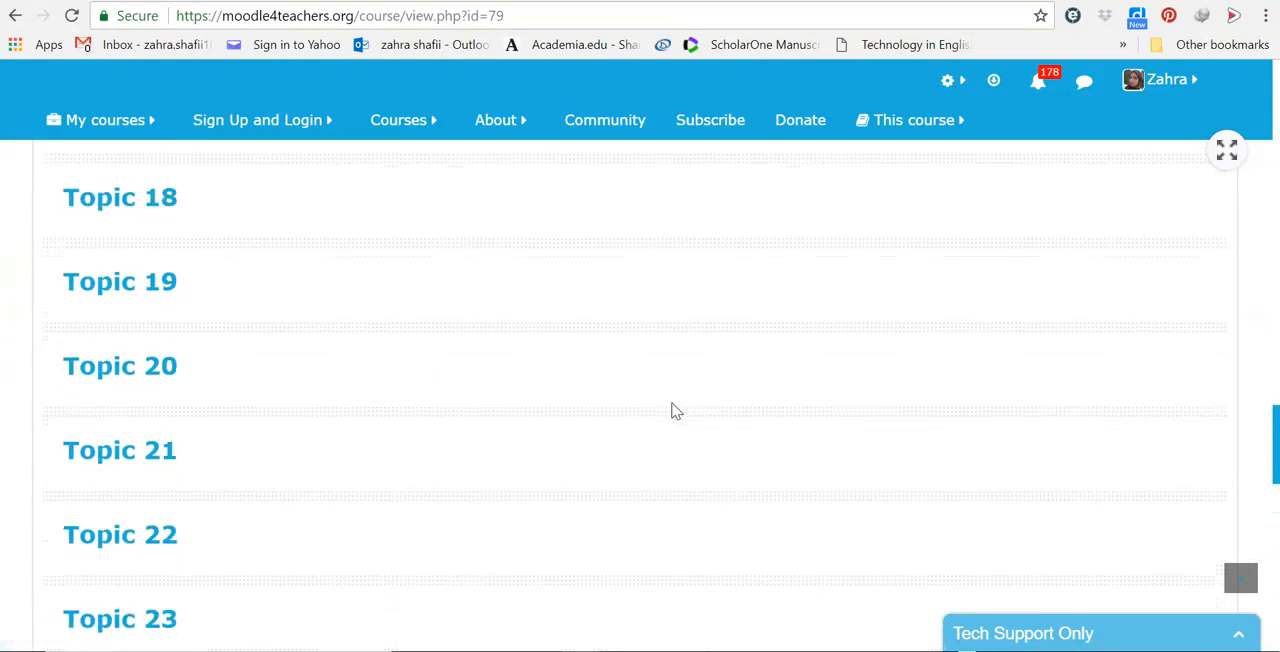
pyautogui.scroll(12, 676, 411)
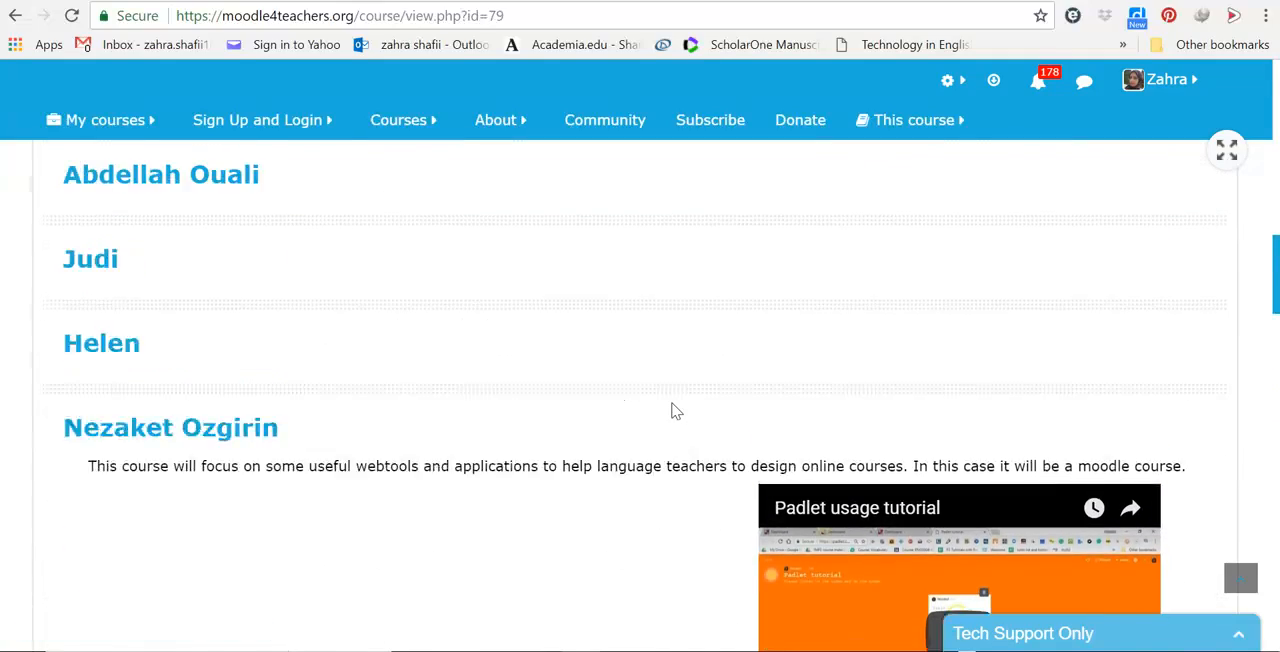
pyautogui.scroll(5, 676, 411)
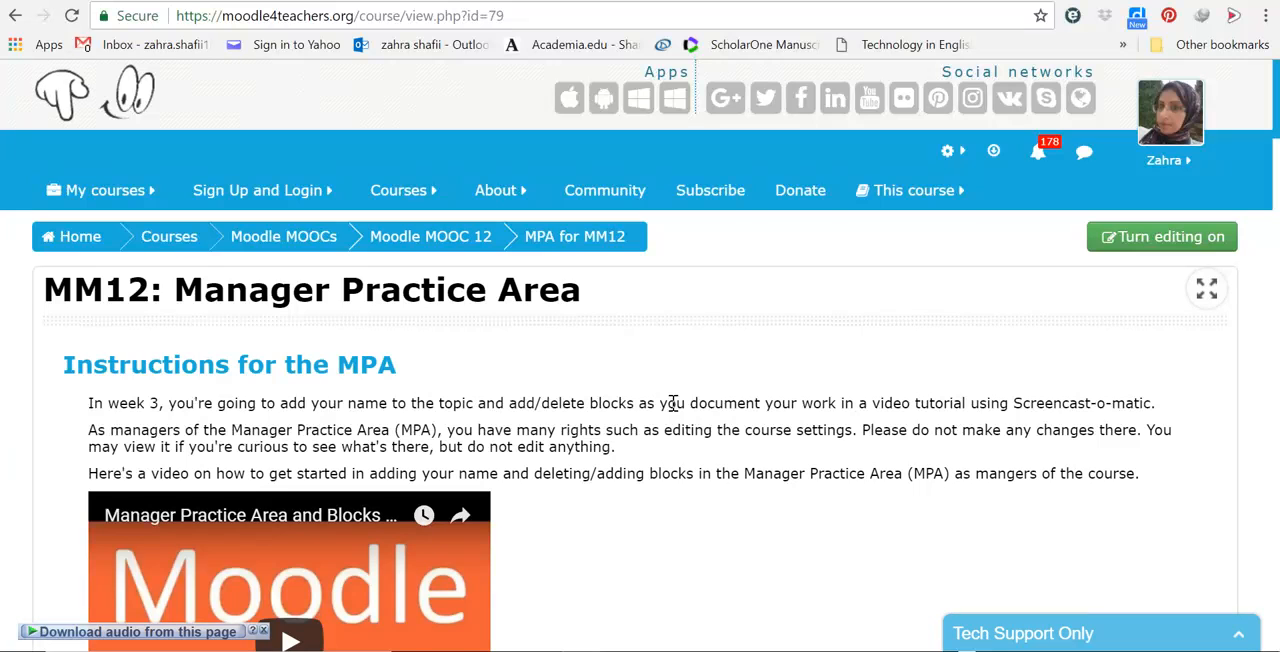
# Step: Locate the course topic titled with the account owner's first name and follow its heading link
pyautogui.scroll(-1, 676, 411)
pyautogui.scroll(-10, 676, 411)
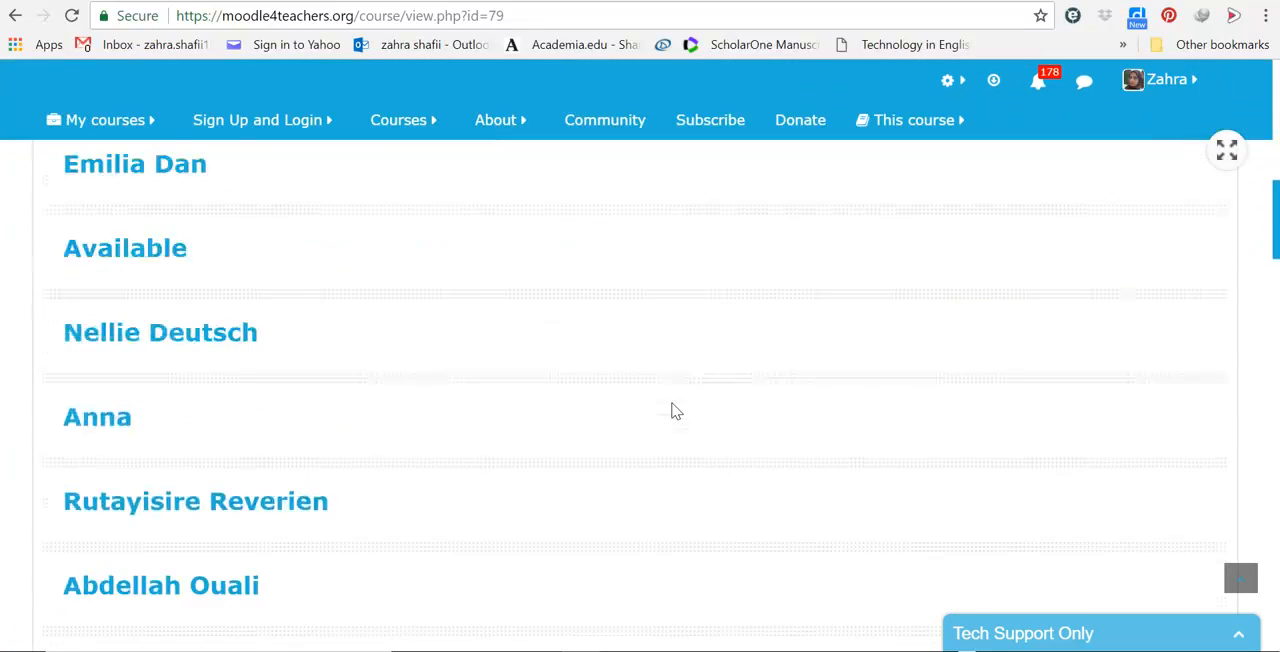
pyautogui.scroll(-6, 676, 411)
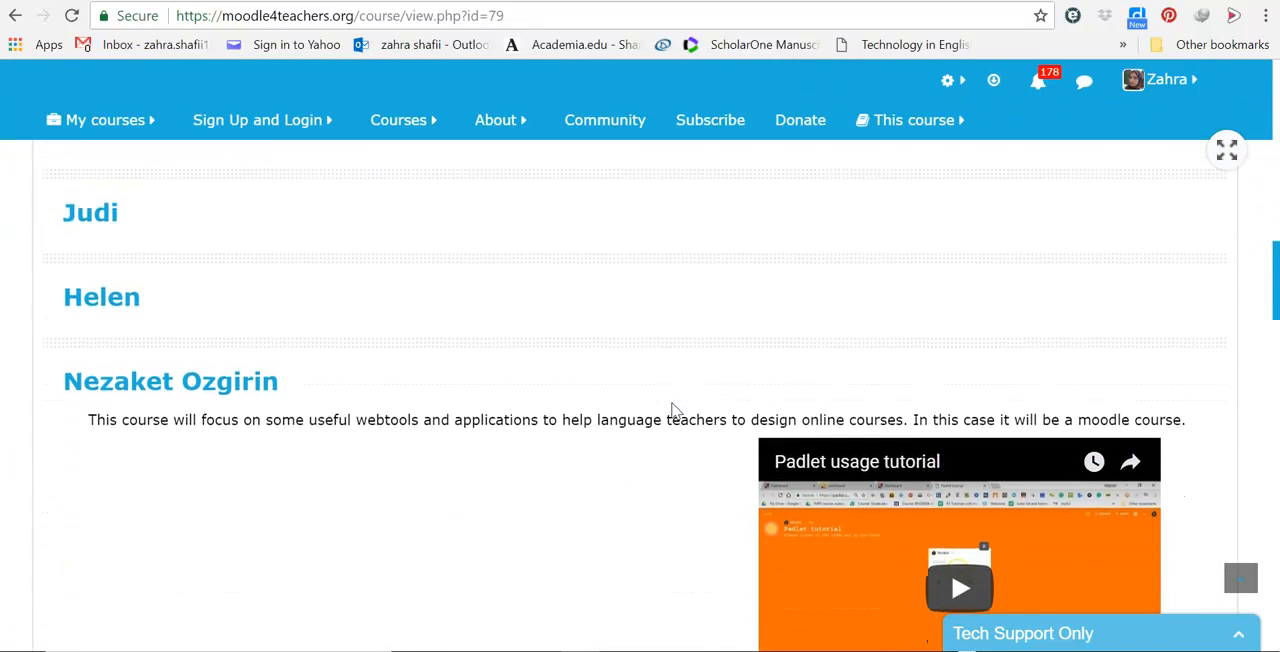
pyautogui.scroll(-3, 676, 411)
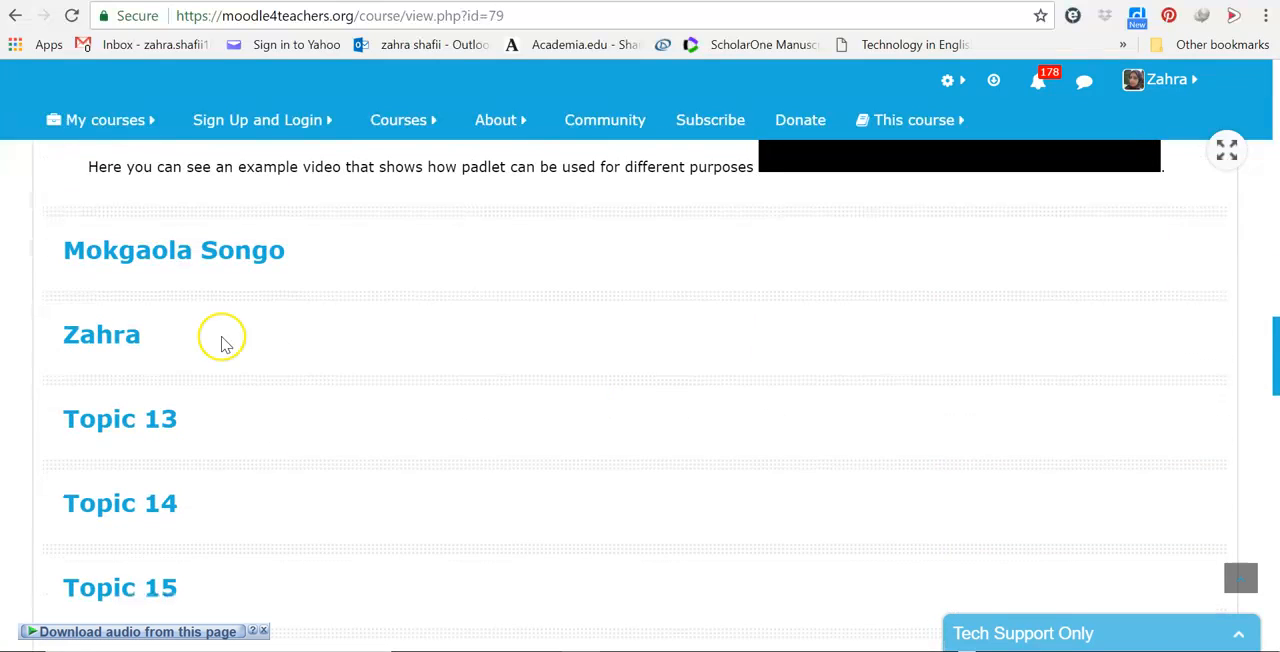
pyautogui.click(100, 333)
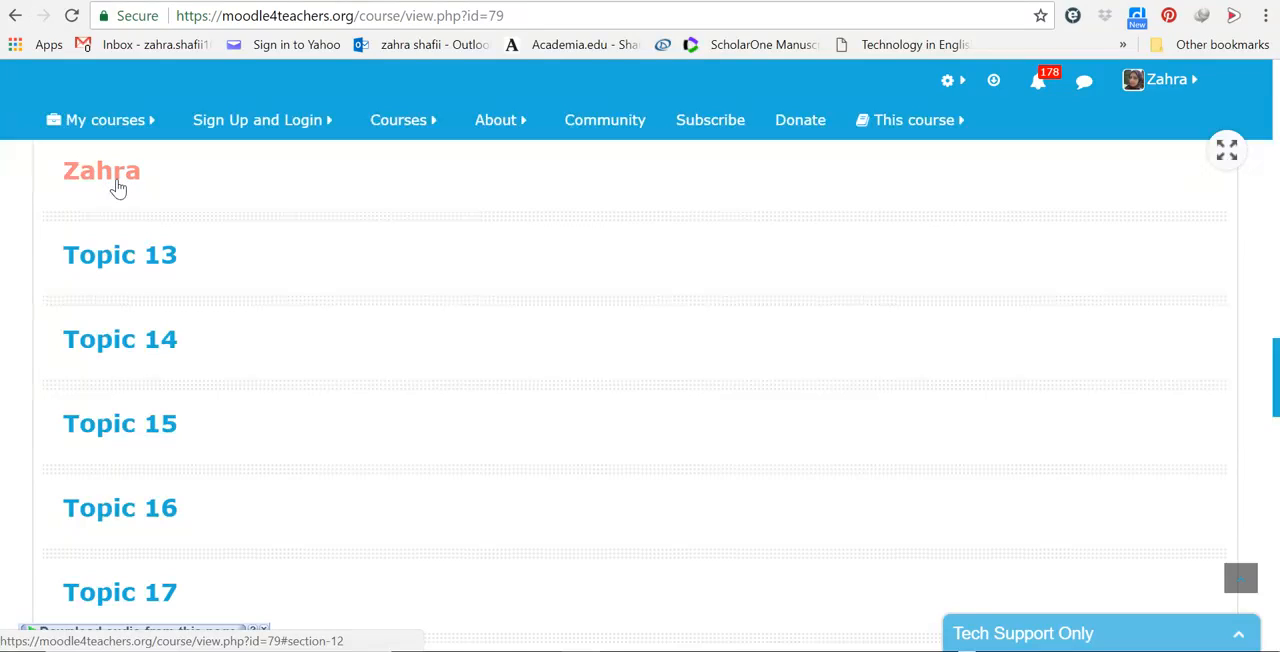
pyautogui.click(118, 181)
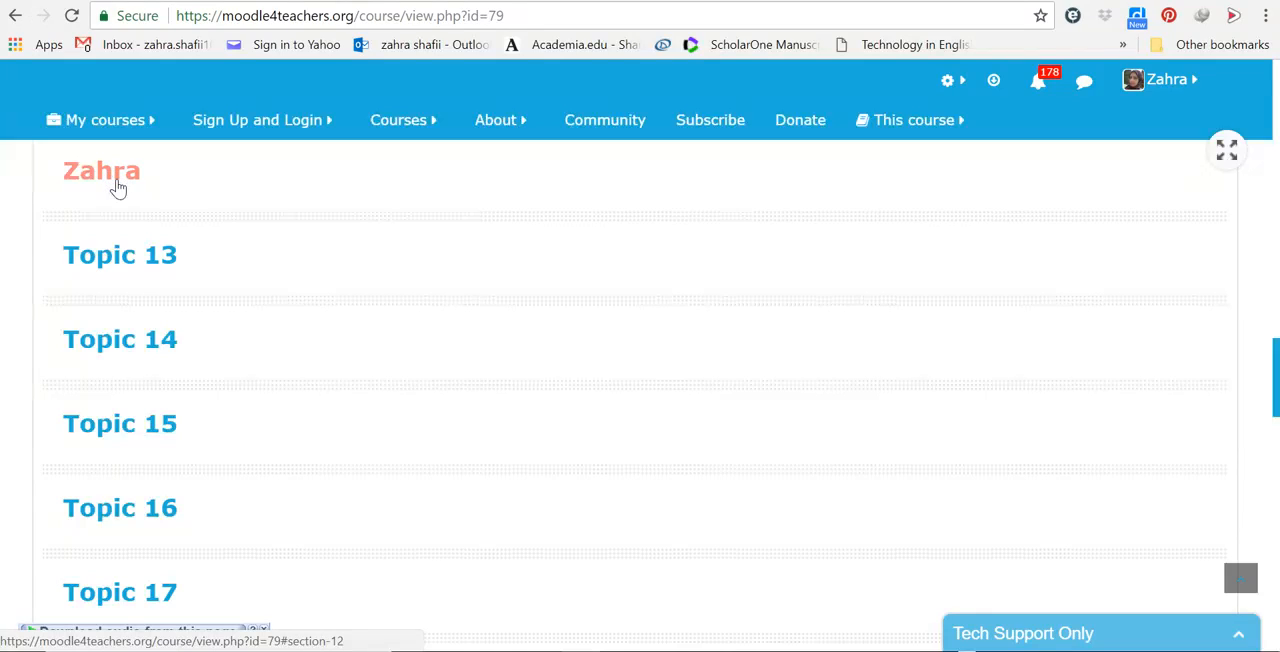